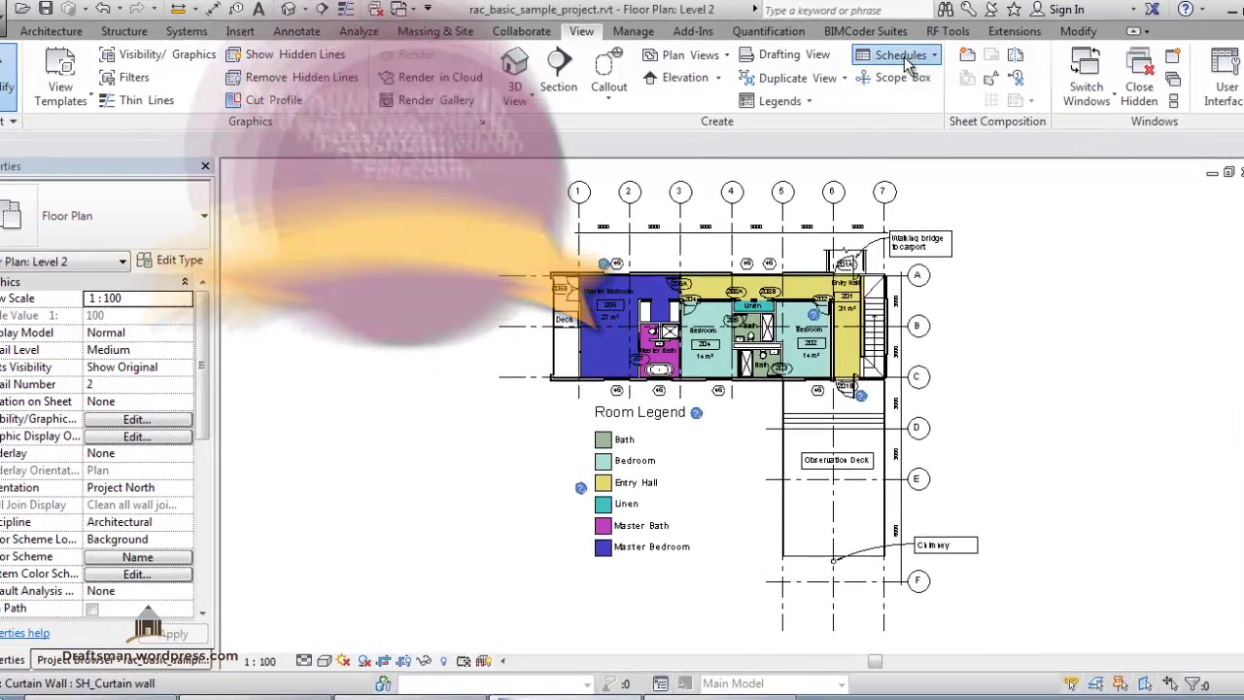
- Start a new schedule and toggle the Structure, Mechanical and Electrical filters on and off, leaving only Architecture
left_click(908, 59)
left_click(921, 87)
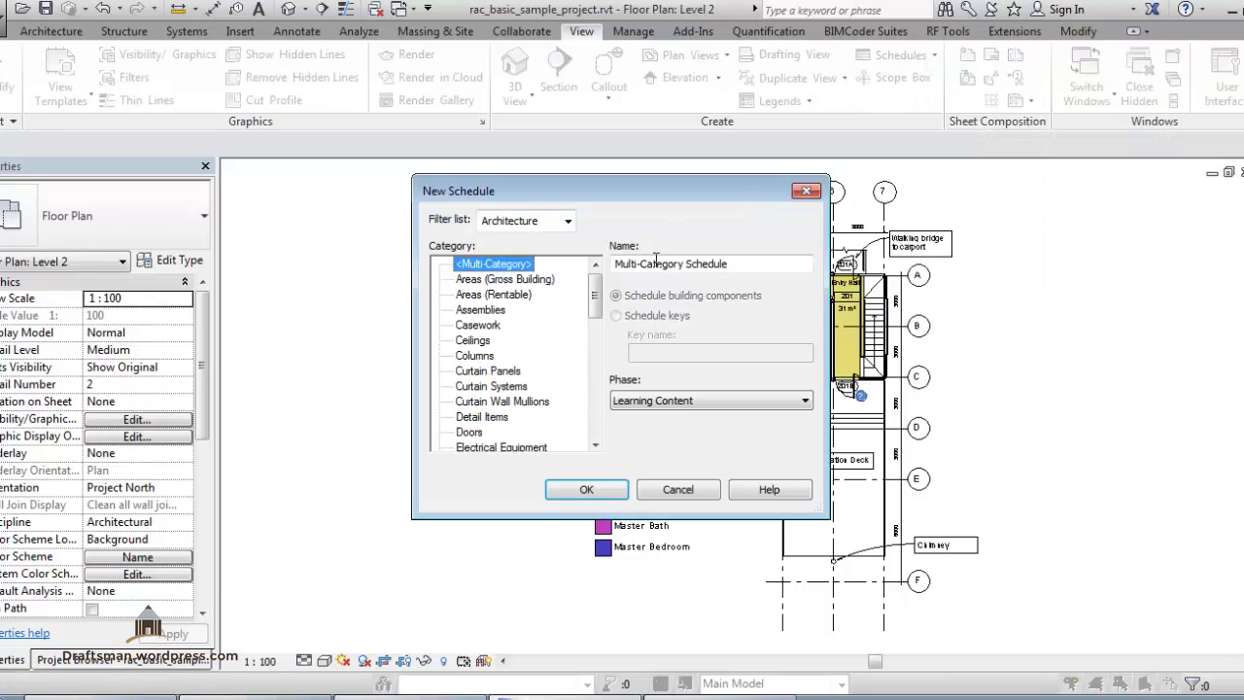
left_click(531, 223)
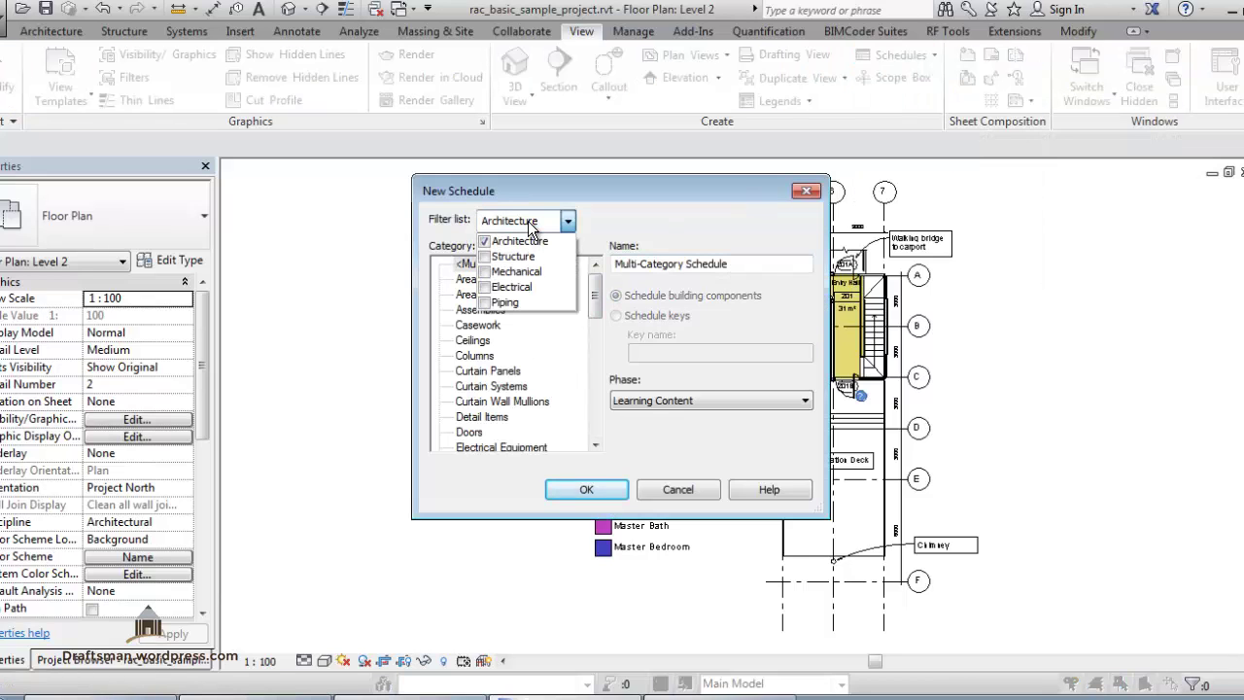
left_click(485, 257)
left_click(485, 271)
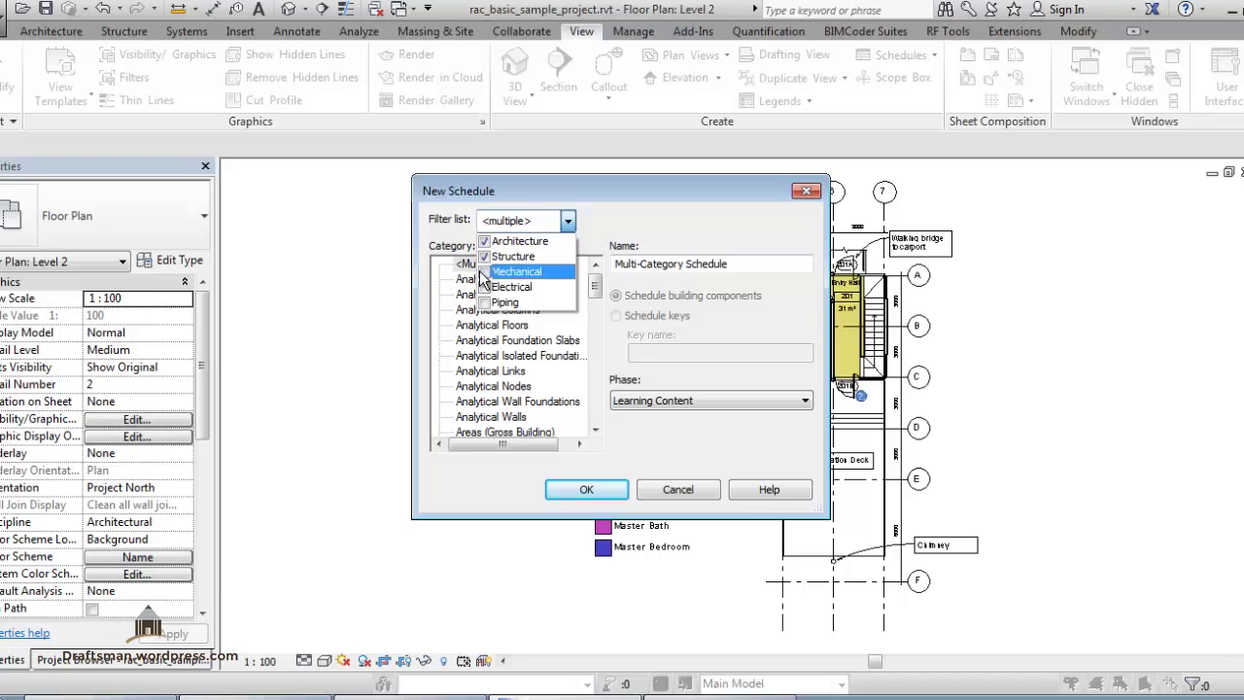
left_click(484, 288)
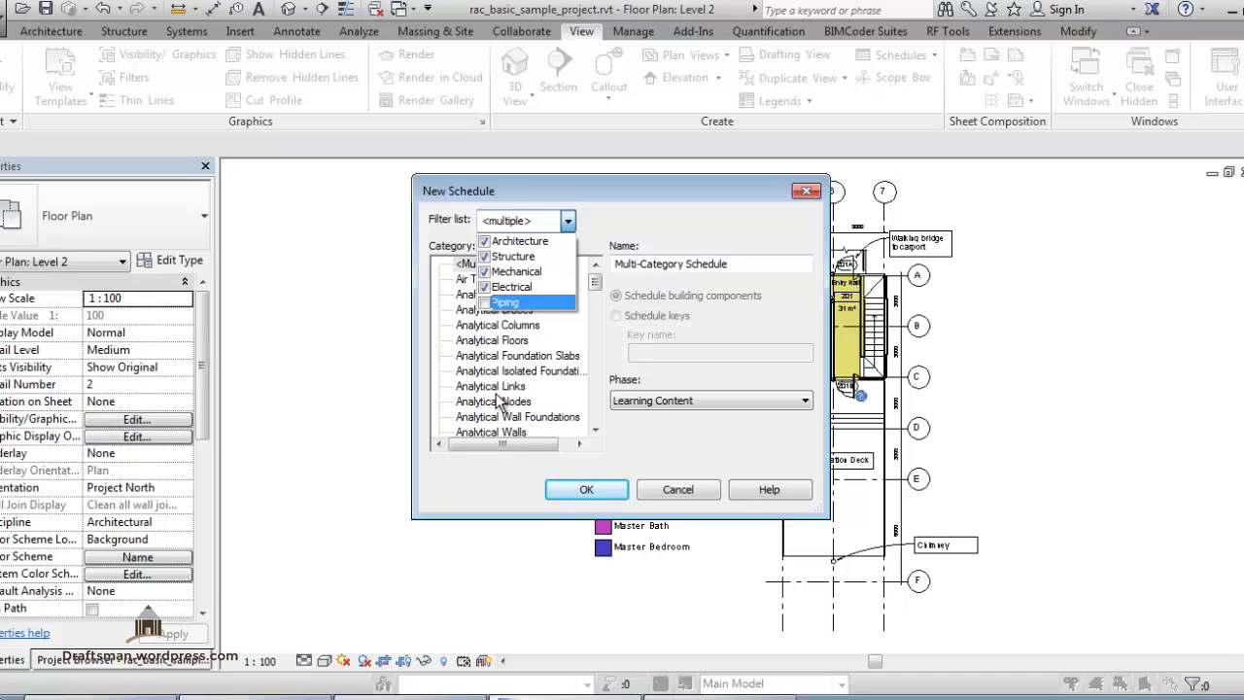
left_click(484, 272)
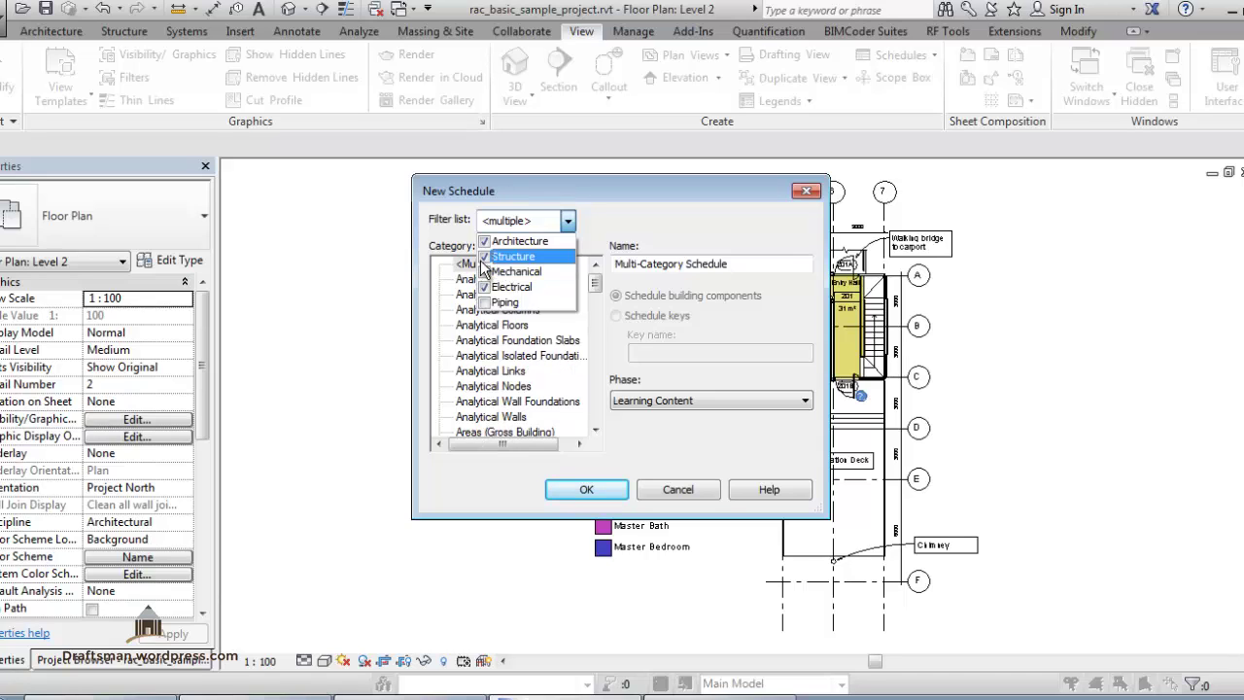
left_click(483, 259)
left_click(484, 288)
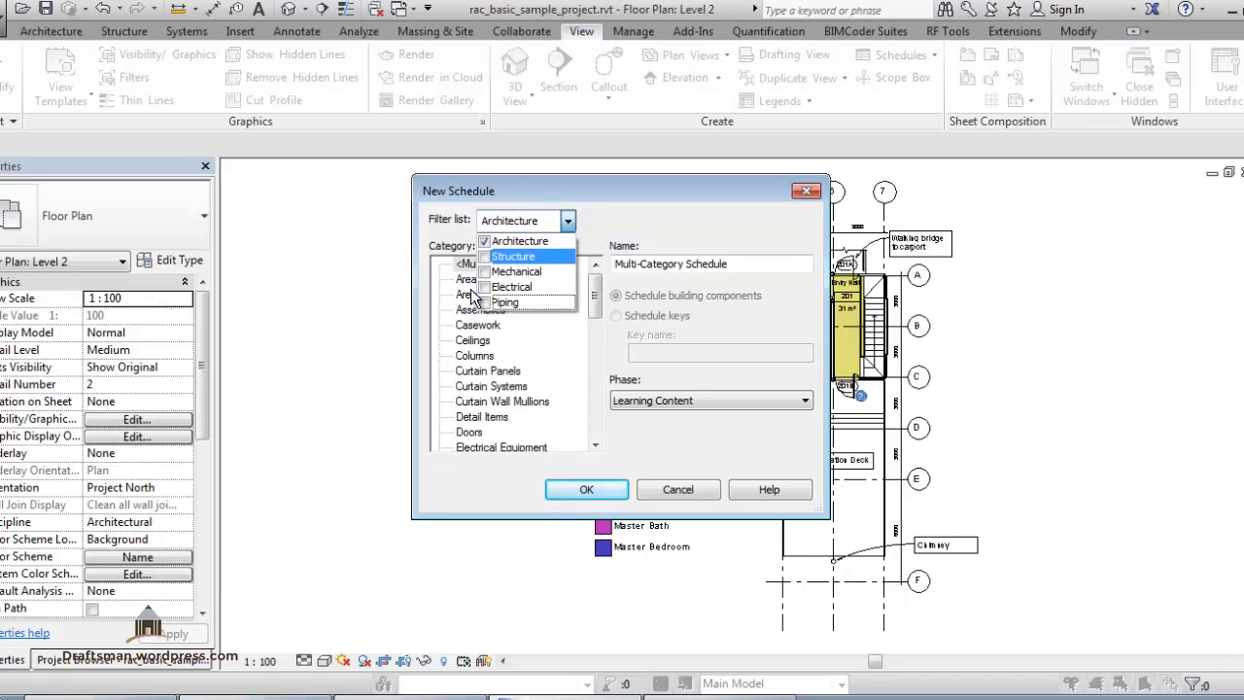
left_click(480, 358)
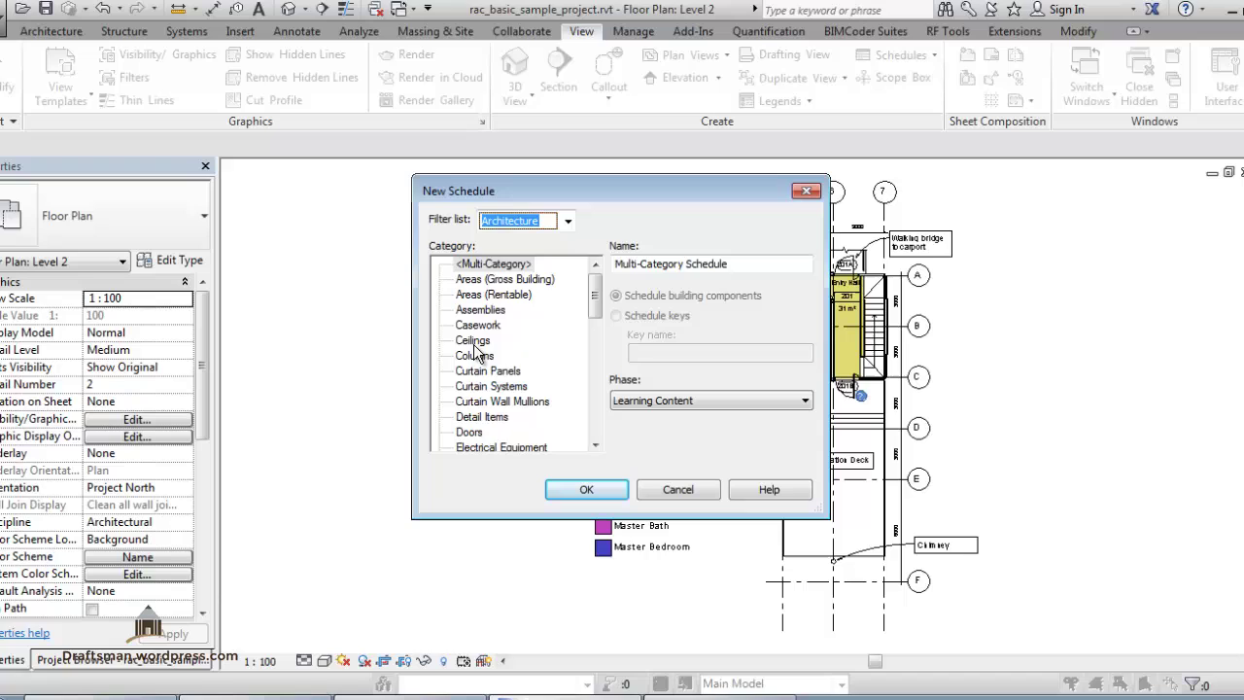
- Pick the Doors category, keep the name Door Schedule 2, and set the phase to Working Drawings
left_click(465, 433)
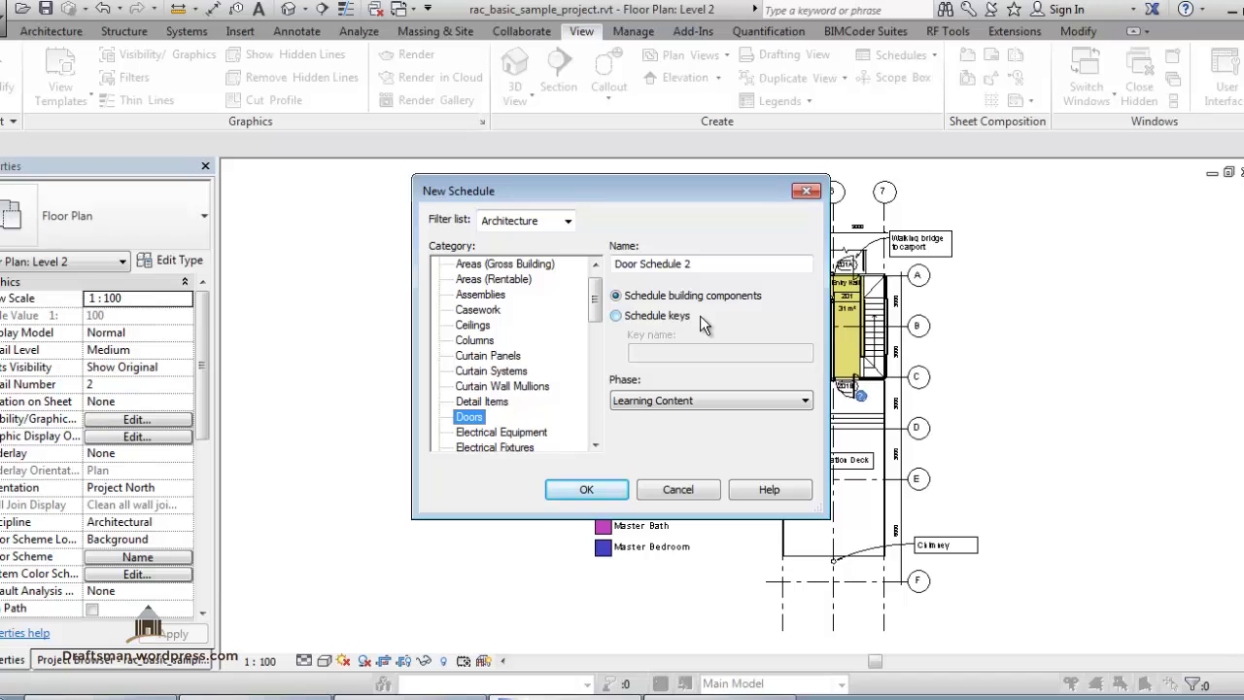
left_click(667, 401)
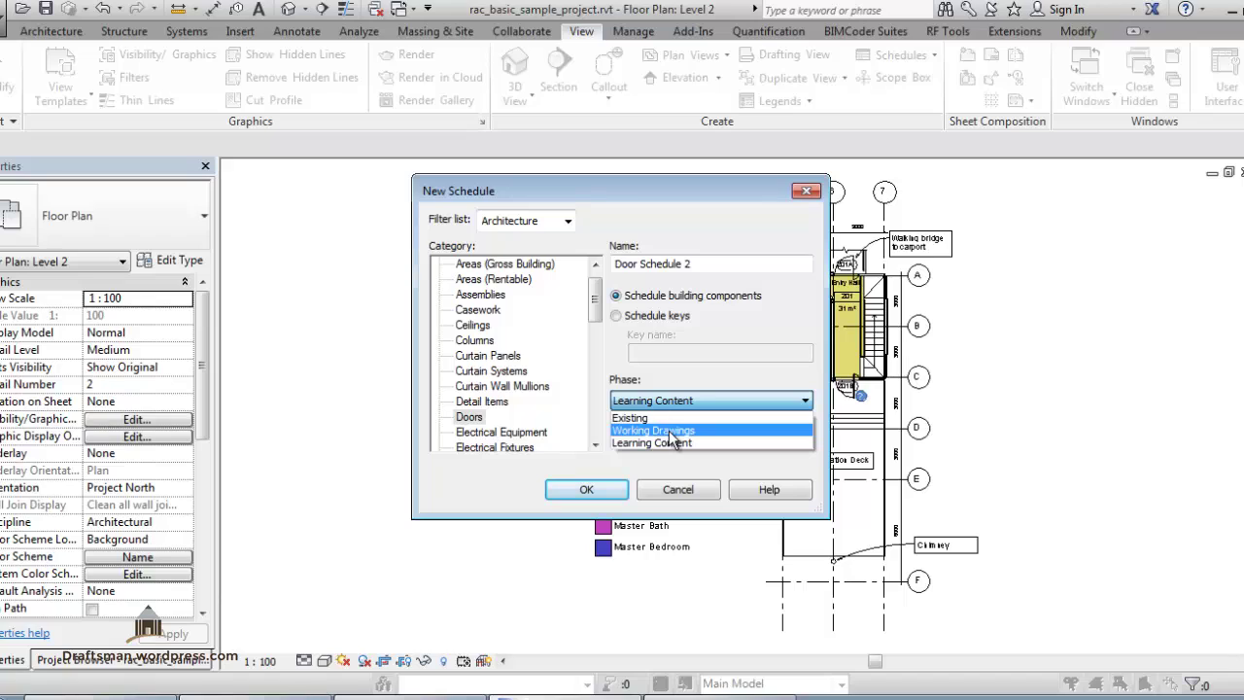
left_click(670, 433)
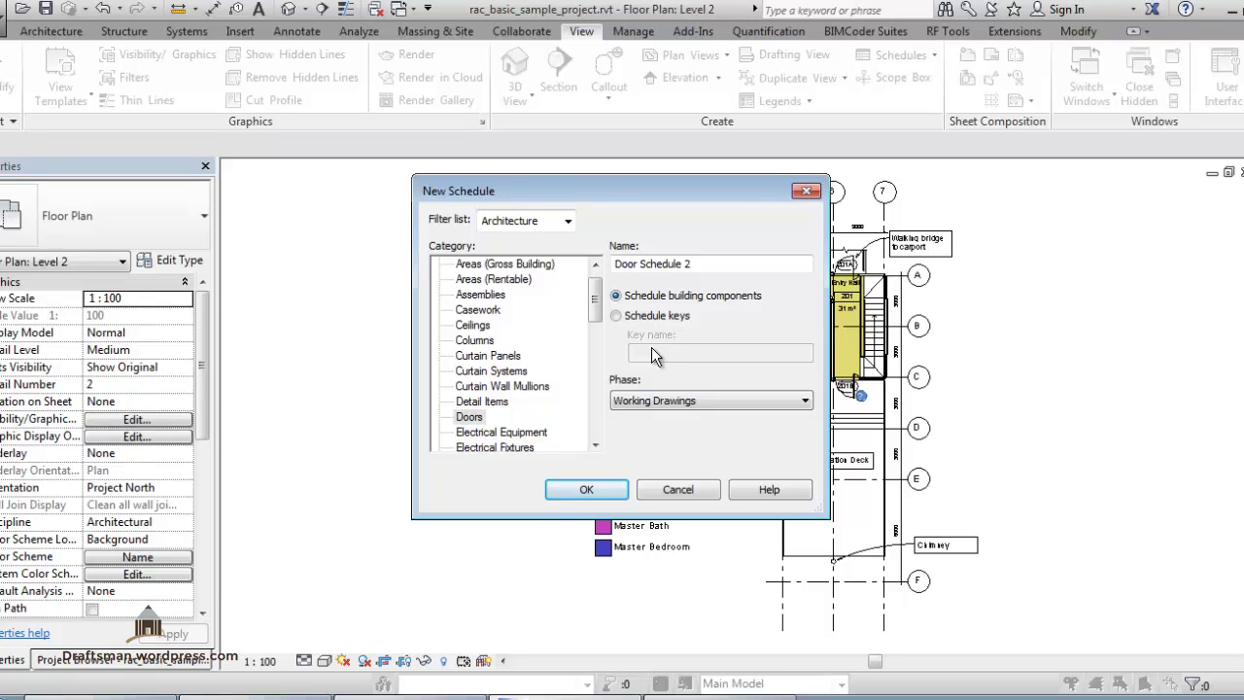
- Confirm the new schedule and add the Count and Cost fields
left_click(584, 491)
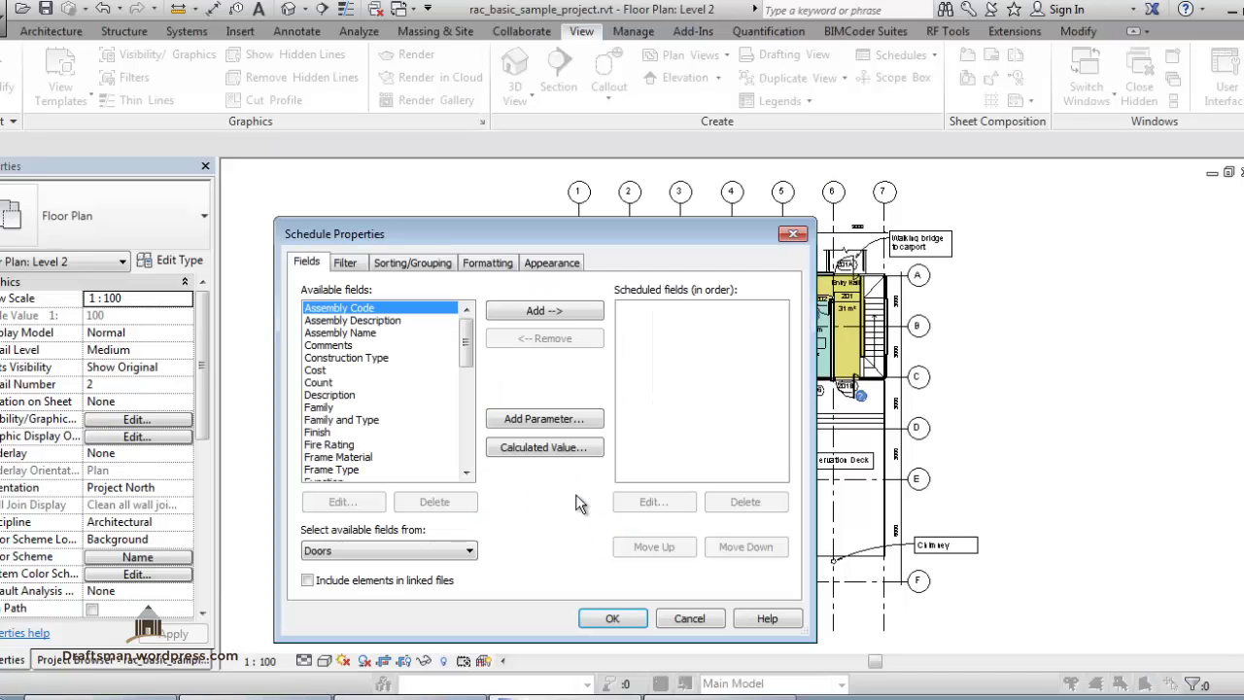
double_click(318, 383)
double_click(319, 372)
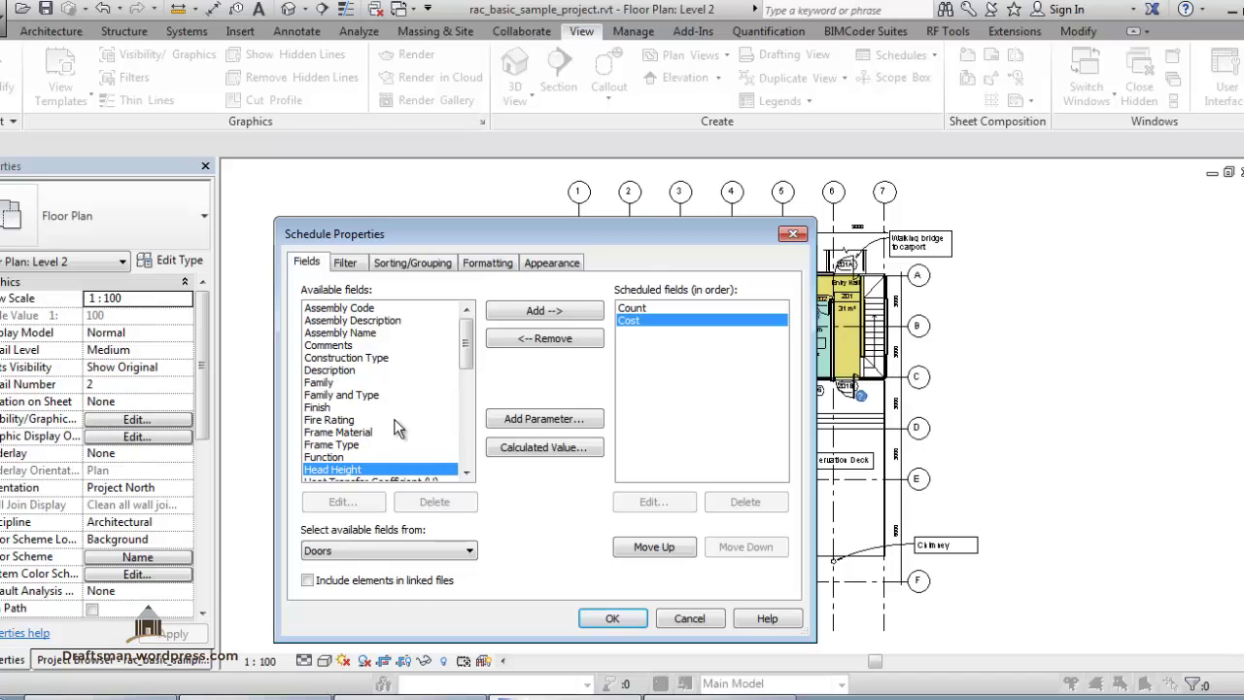
scroll(379, 430, "down", 1)
scroll(379, 429, "down", 4)
scroll(379, 430, "down", 2)
scroll(379, 429, "down", 1)
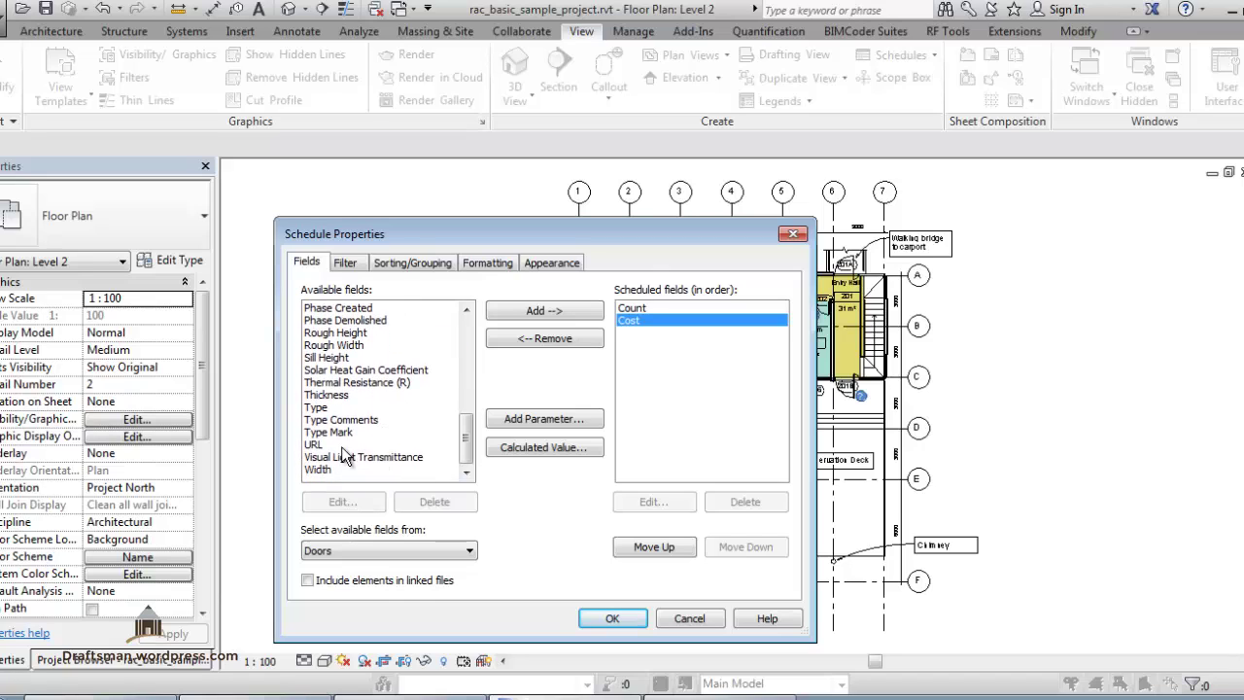
- Add the Type Comments, Type, Height and Width fields
left_click(316, 419)
double_click(316, 419)
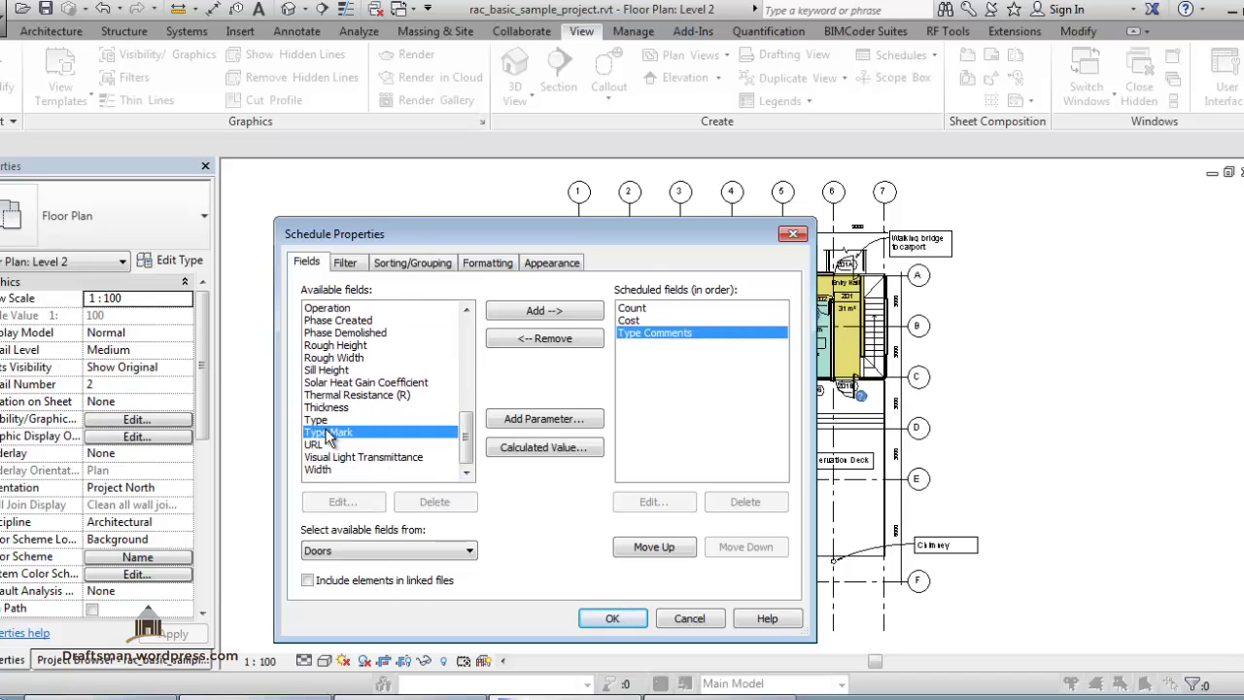
double_click(321, 420)
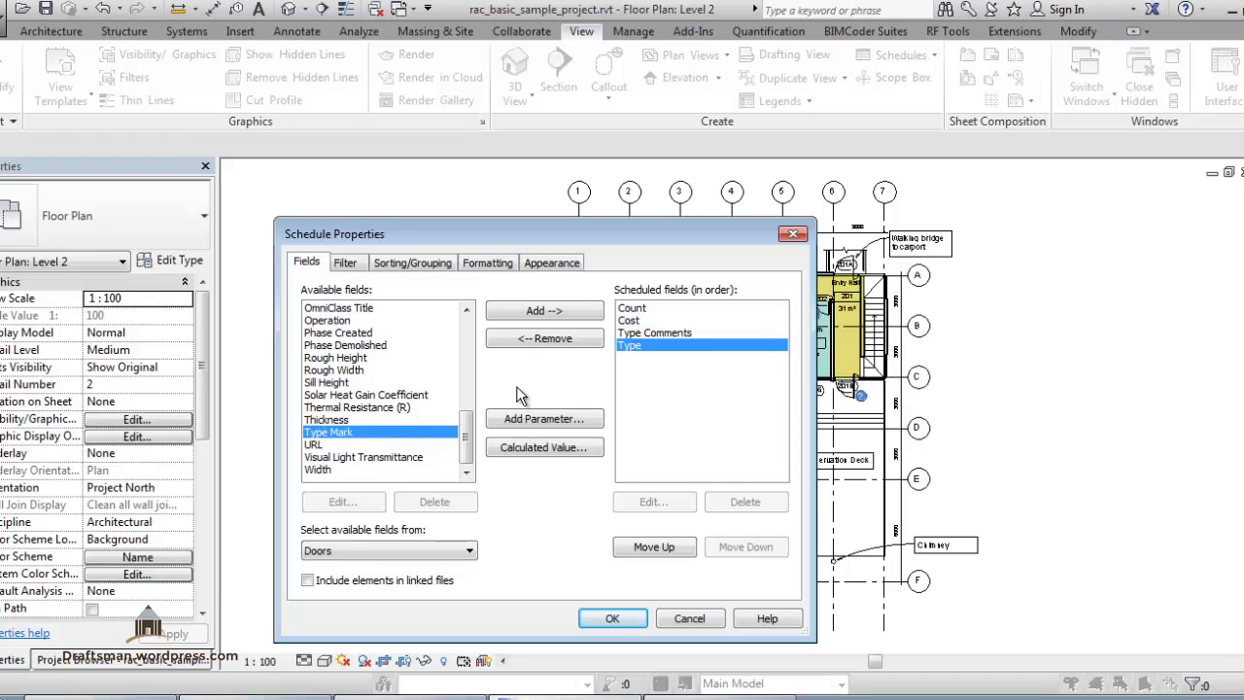
left_click_drag(428, 395, 425, 401)
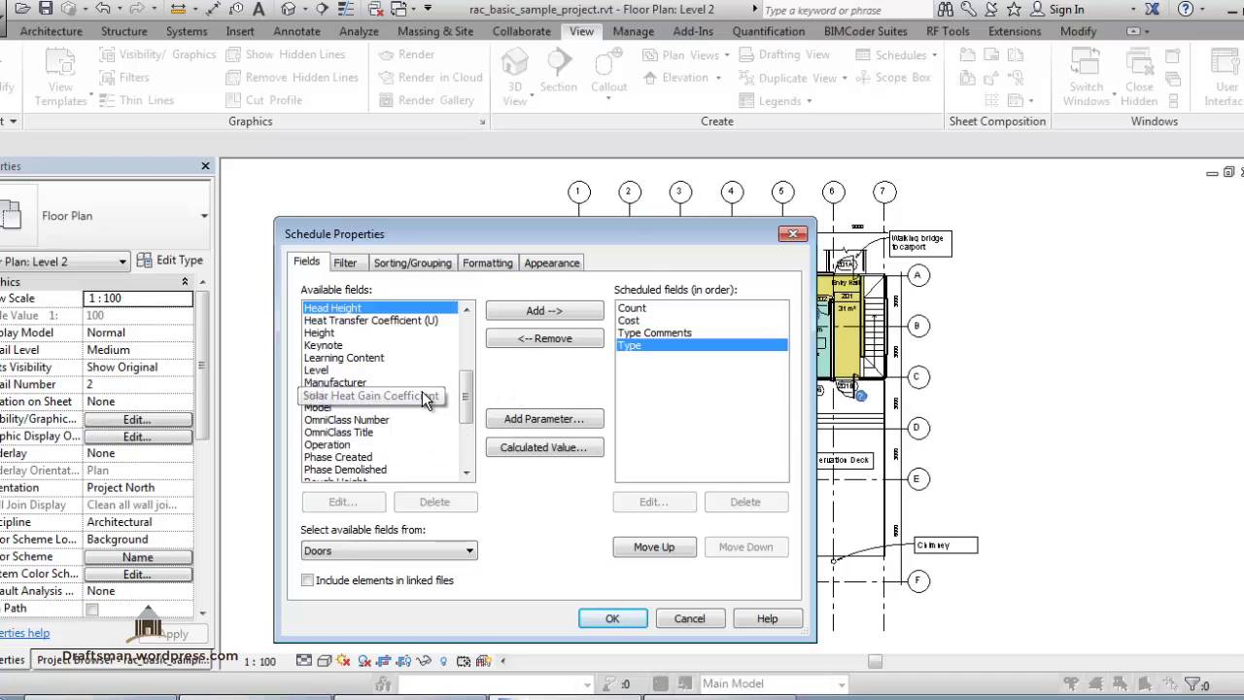
double_click(326, 333)
key("End")
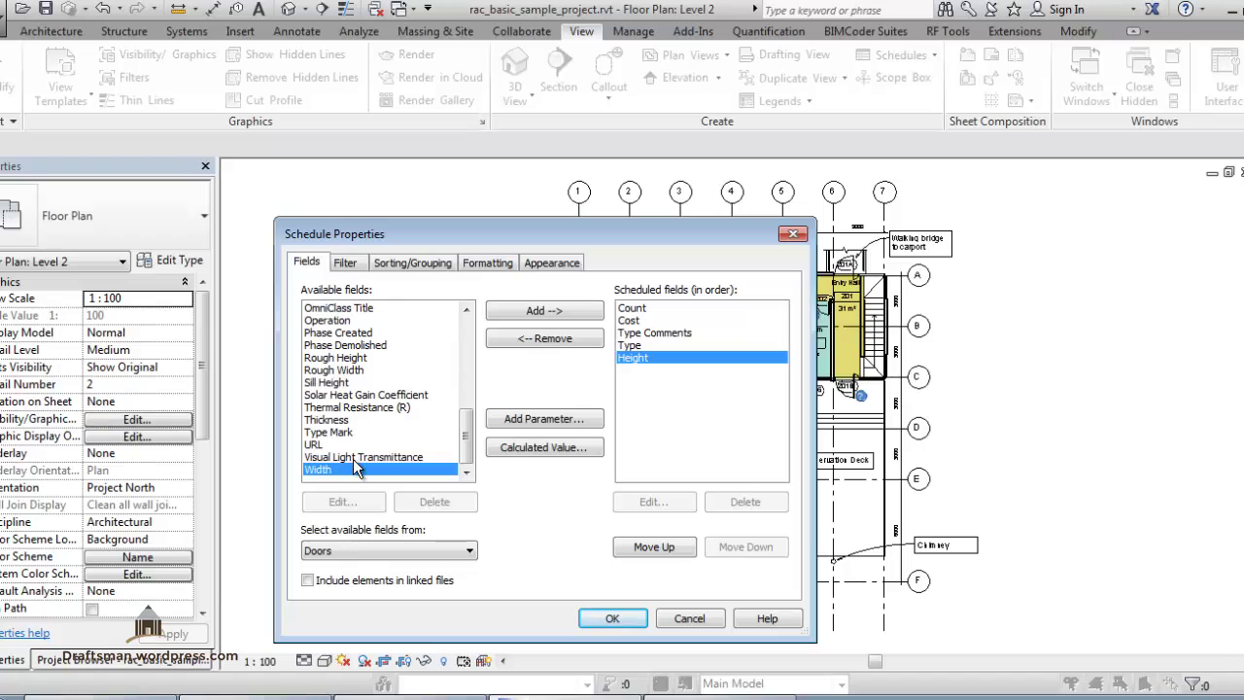
double_click(356, 474)
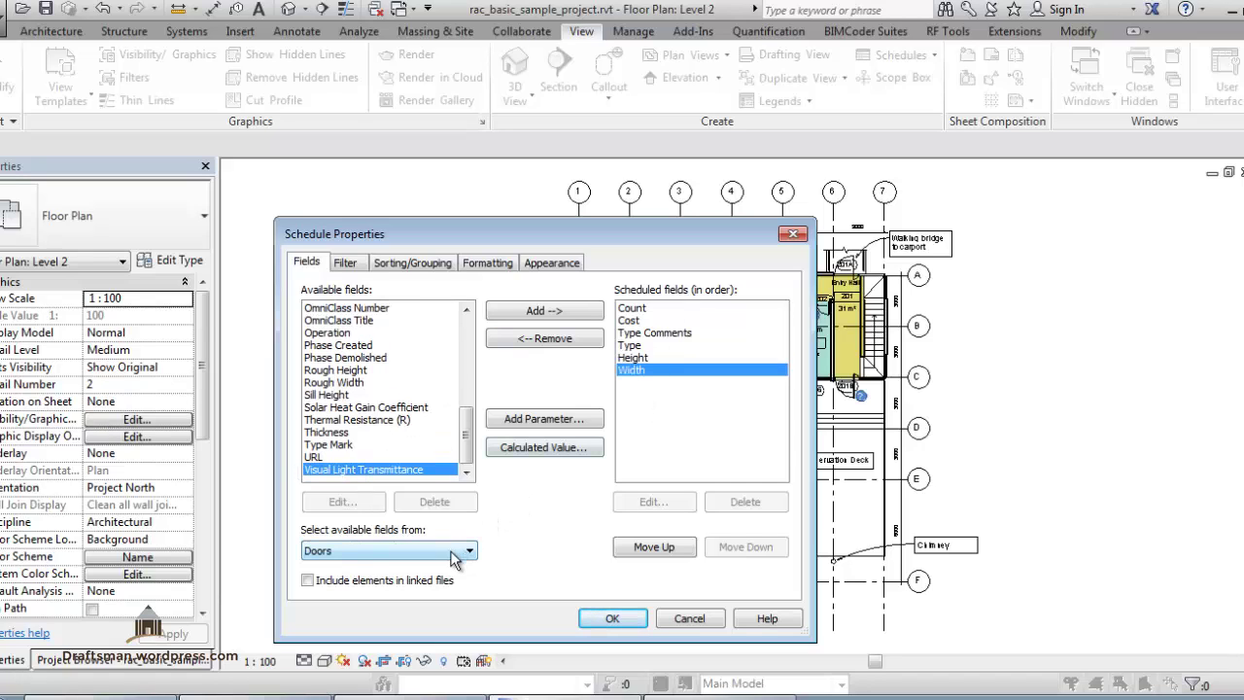
- Add From Room: Name, Number and Level fields
left_click(455, 552)
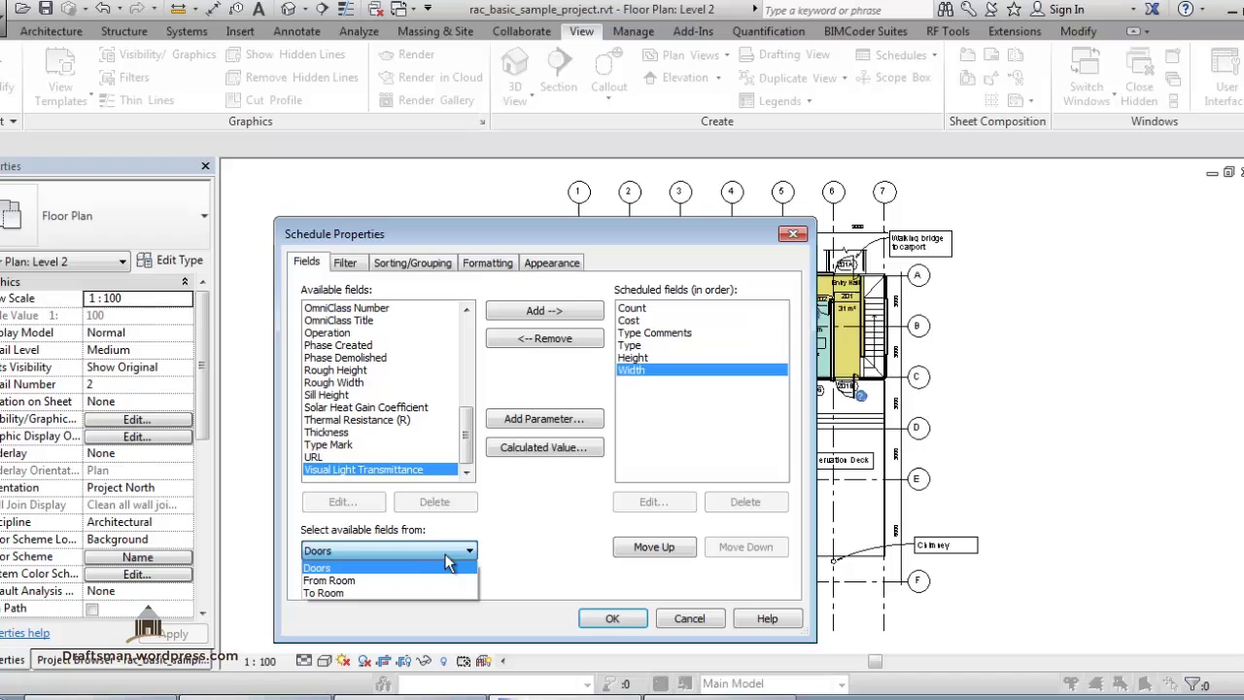
left_click(378, 581)
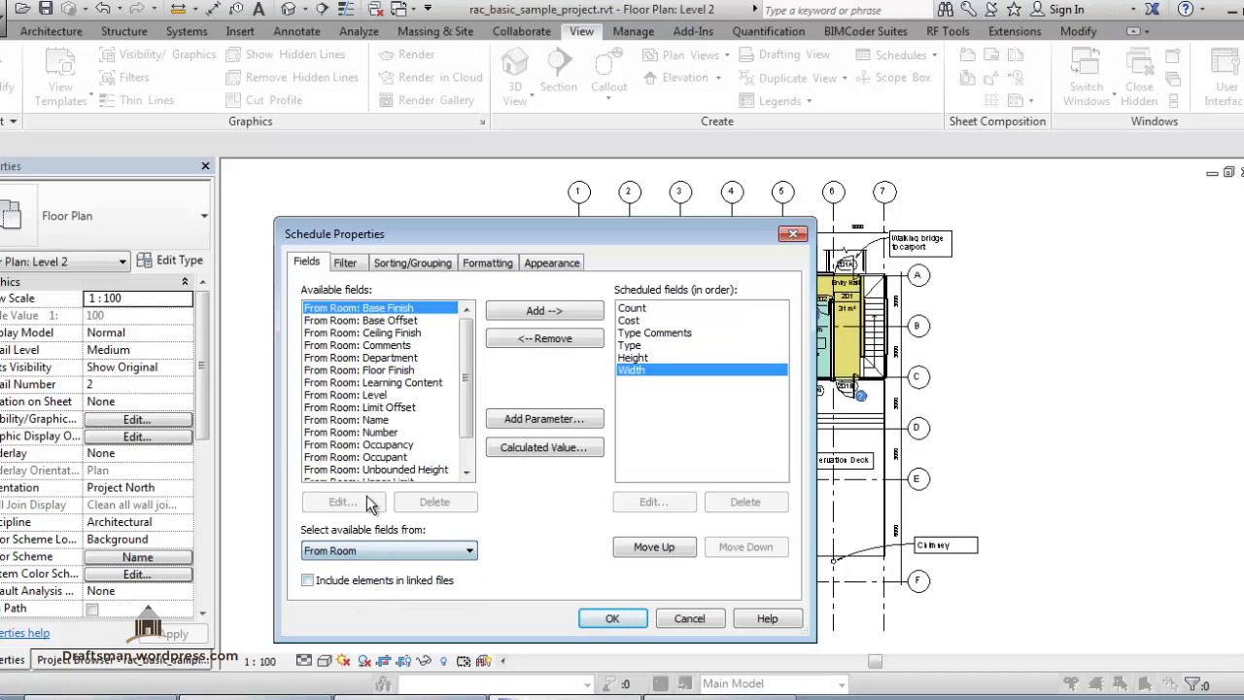
double_click(381, 419)
double_click(382, 419)
double_click(379, 397)
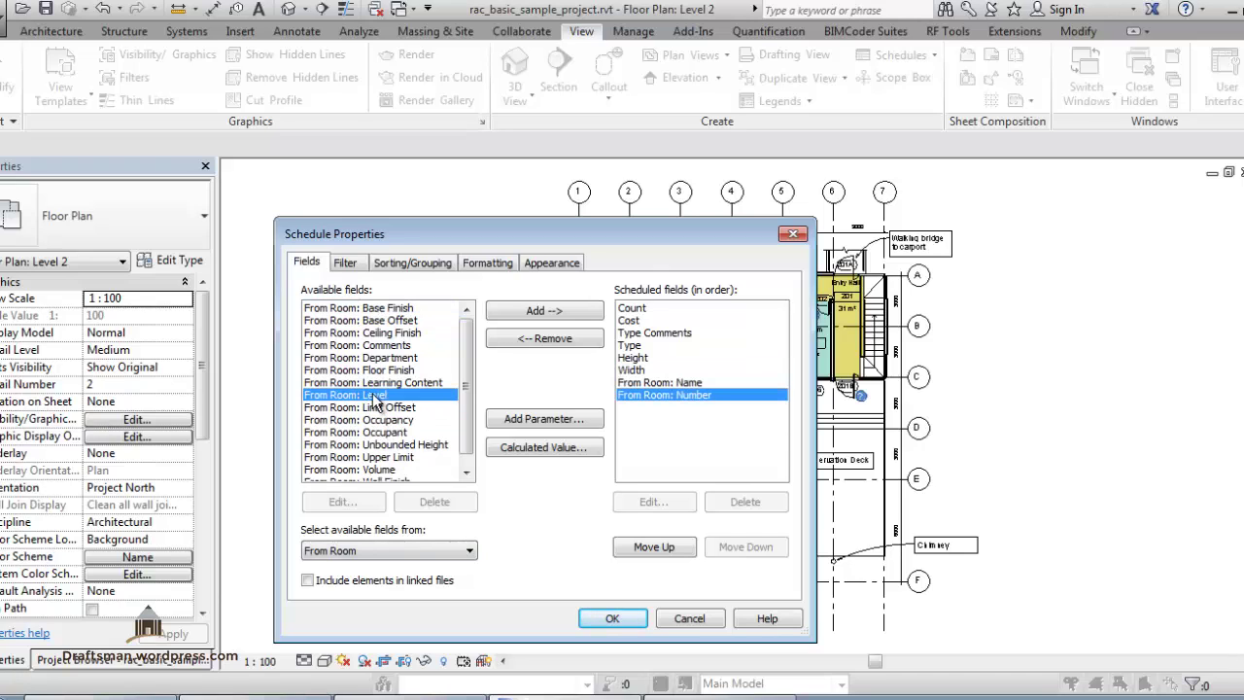
- Add To Room: Name and Number fields and create the schedule
left_click(379, 551)
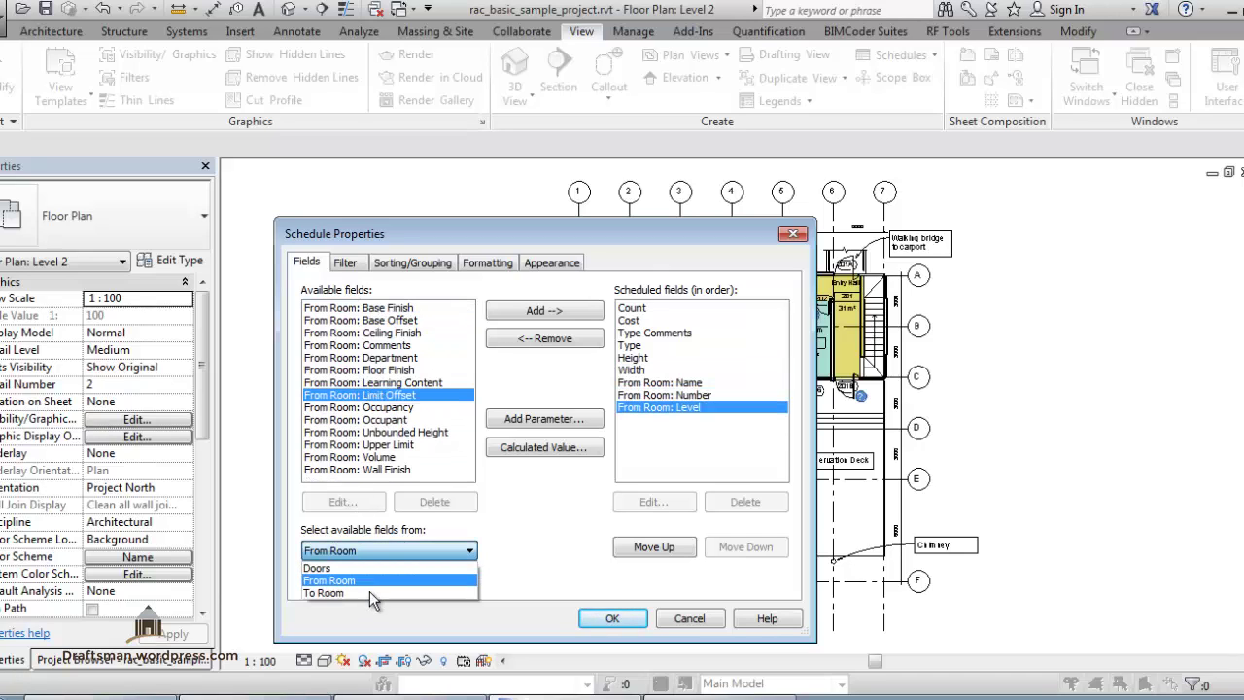
left_click(377, 569)
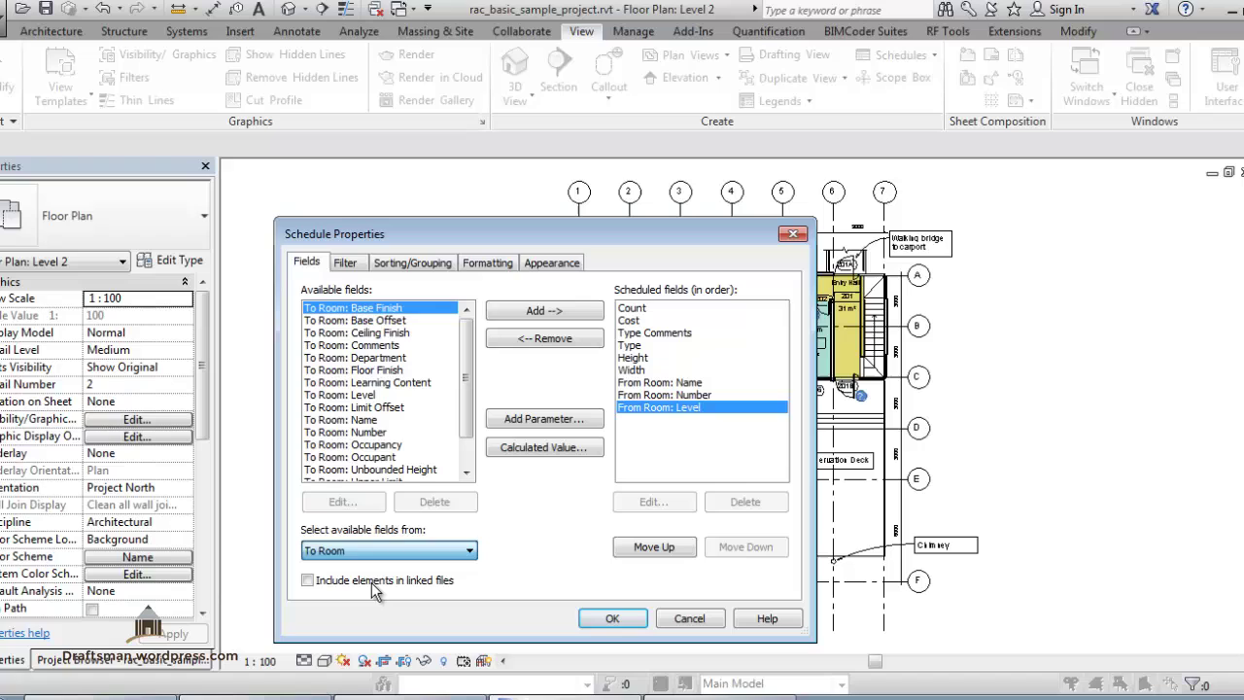
double_click(352, 424)
double_click(353, 423)
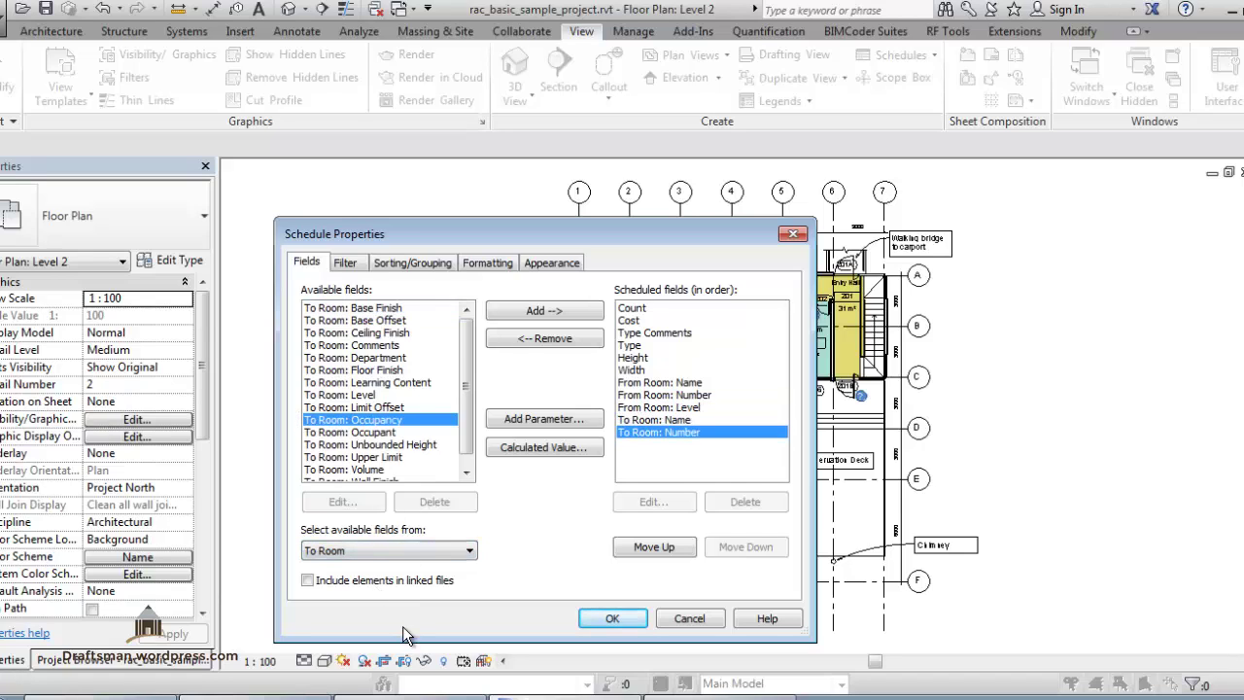
left_click(616, 620)
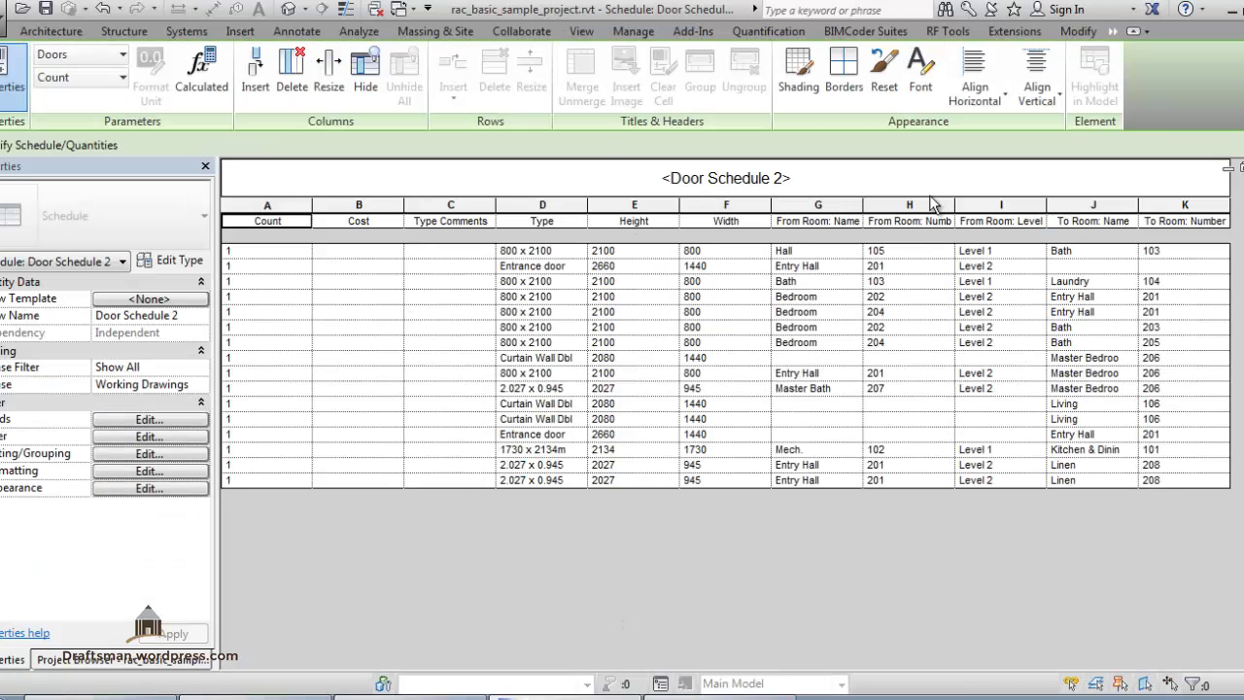
- Delete the Type Comments column and resize the Type column to 3, then drag it wider
left_click(458, 209)
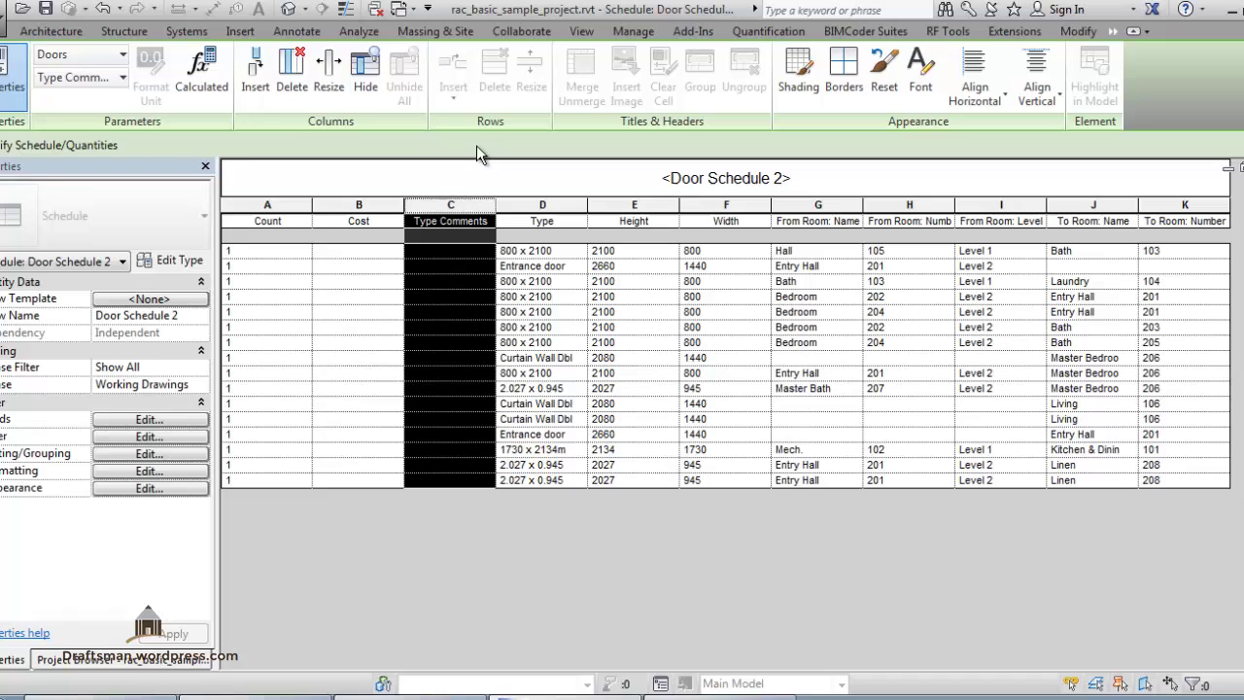
left_click(292, 70)
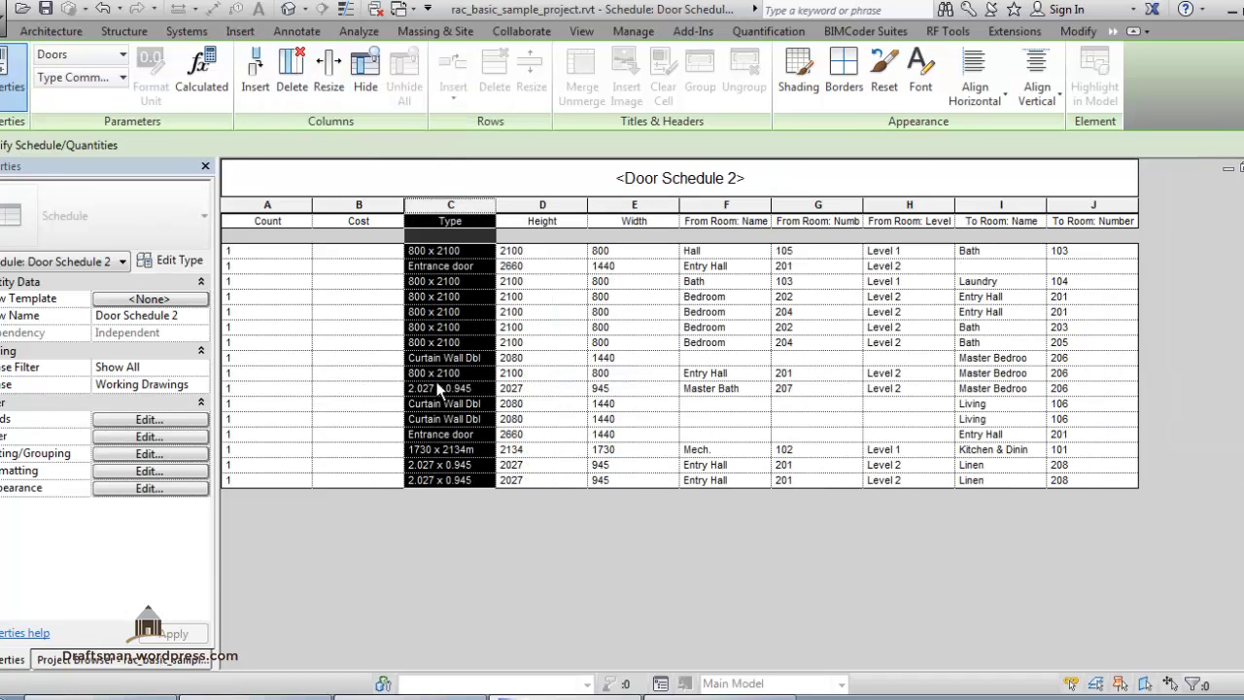
left_click(323, 77)
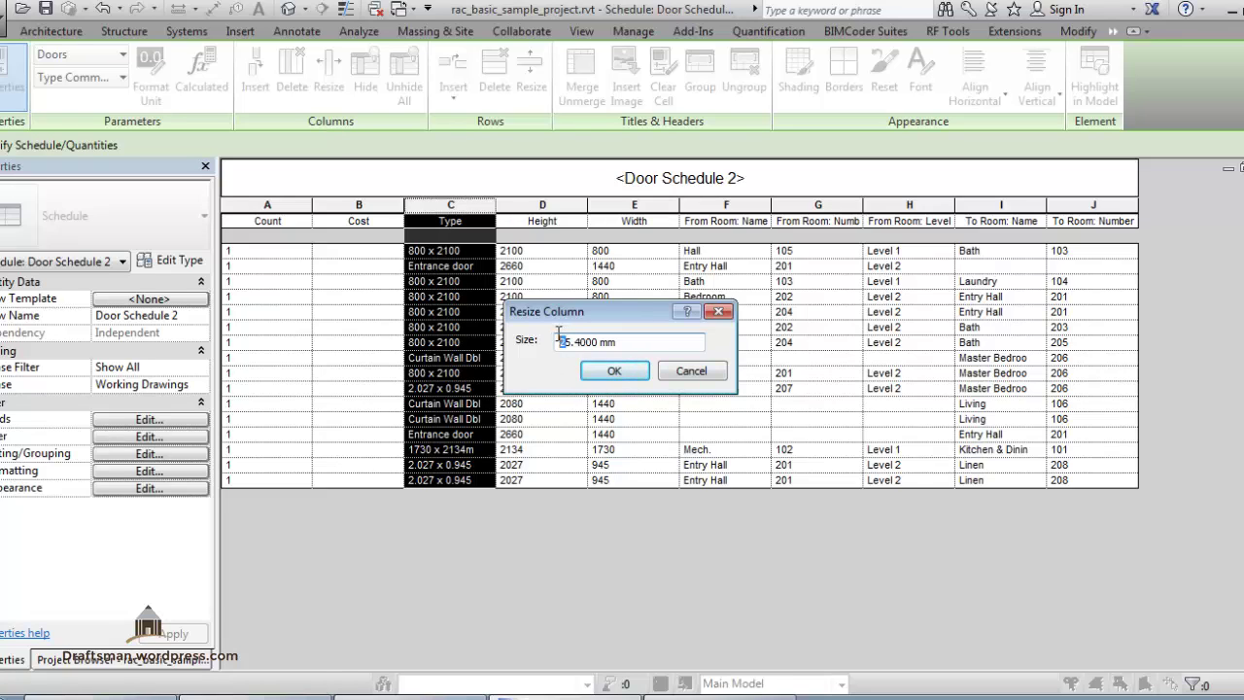
type("3")
left_click(614, 371)
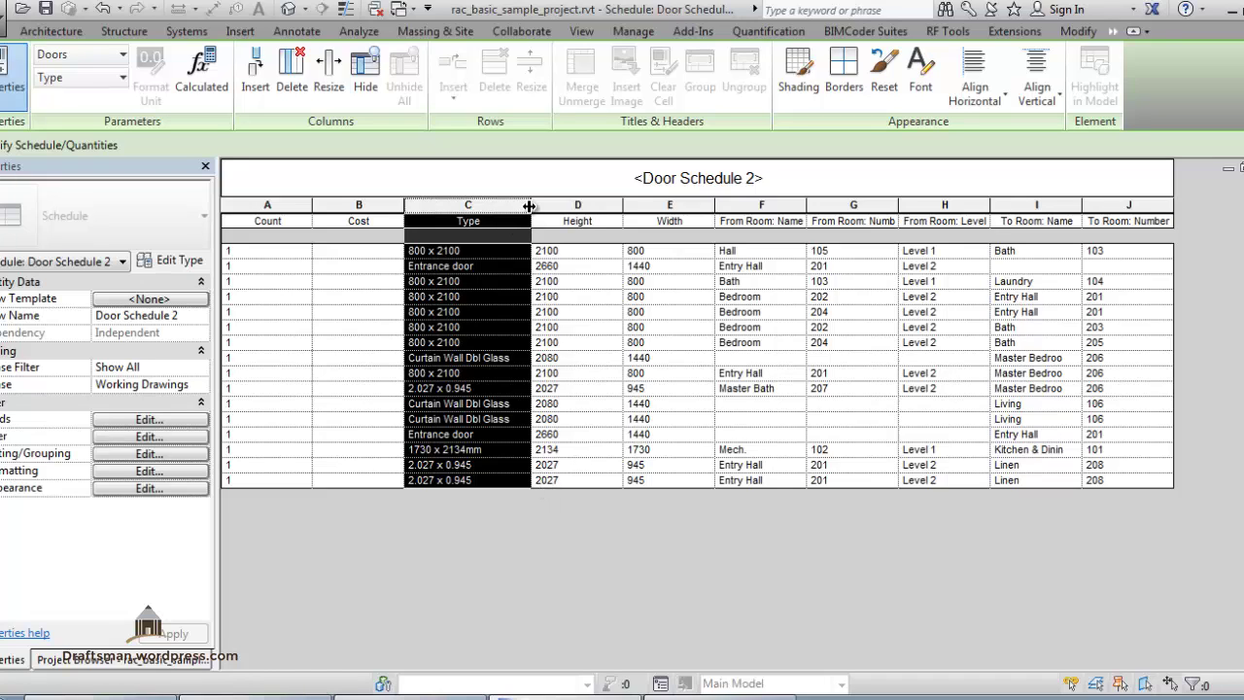
mouse_move(530, 205)
left_mouse_down()
mouse_move(597, 207)
mouse_move(526, 208)
left_mouse_up()
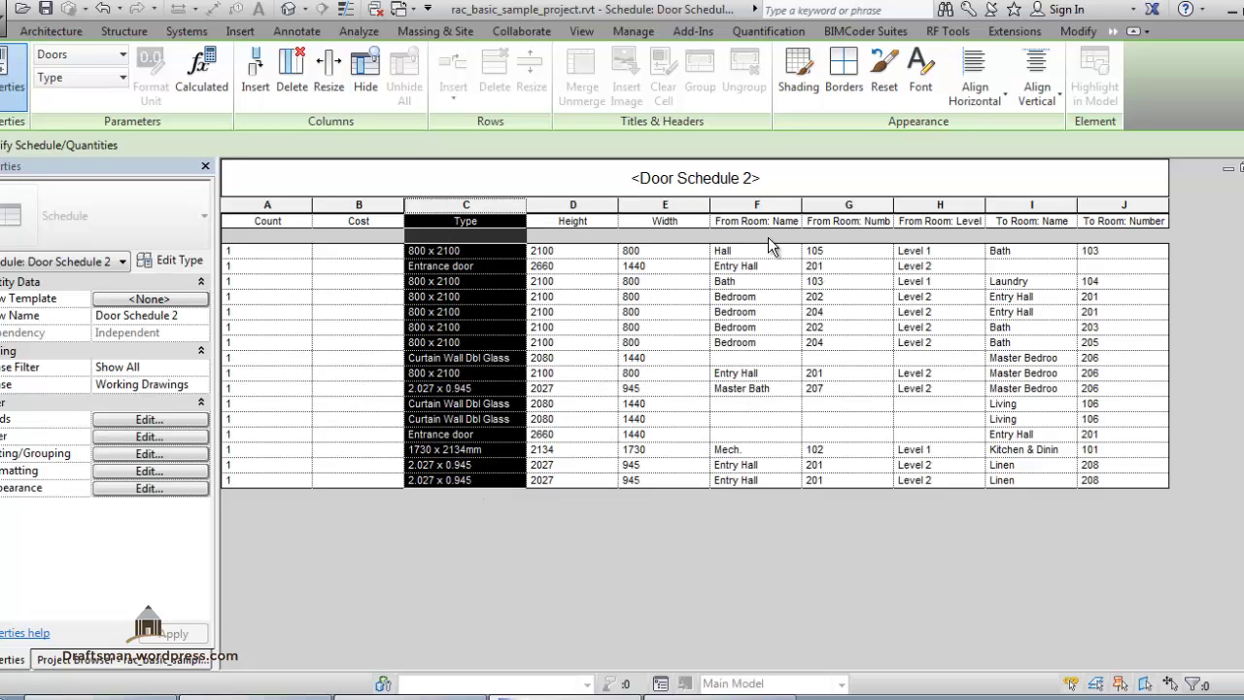
left_click_drag(763, 226, 827, 225)
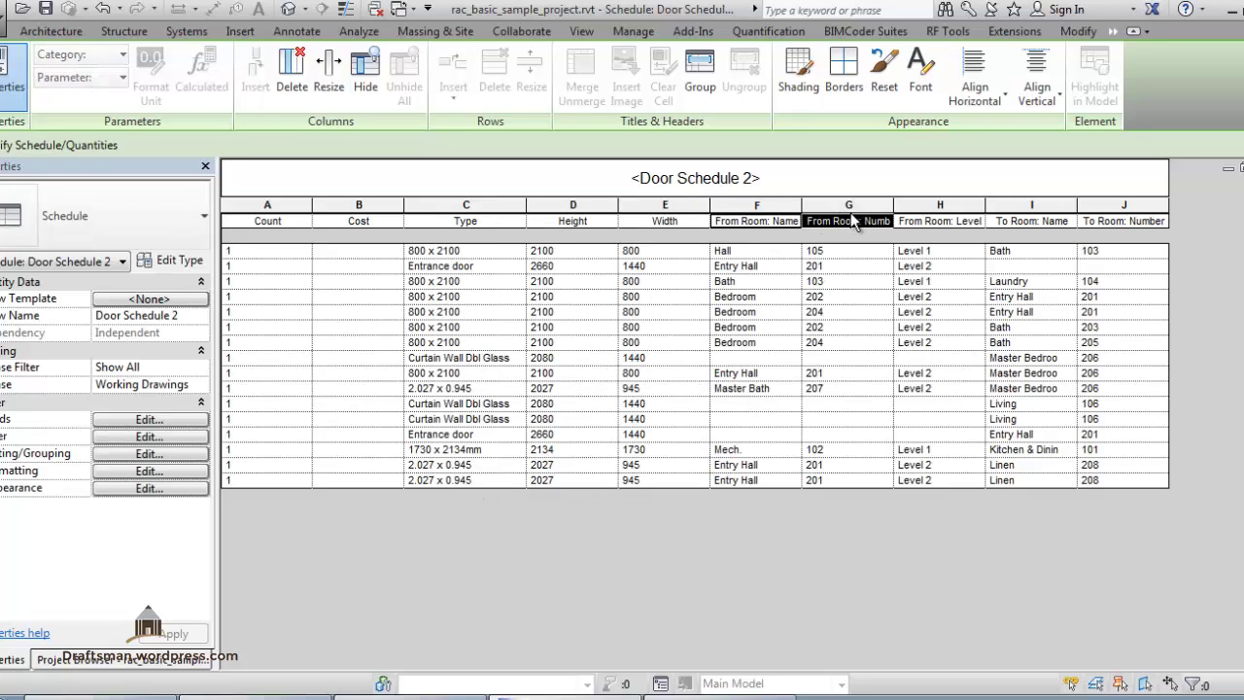
- Group the From Room: Name and Number headers under a FROM ROOM header
right_click(826, 230)
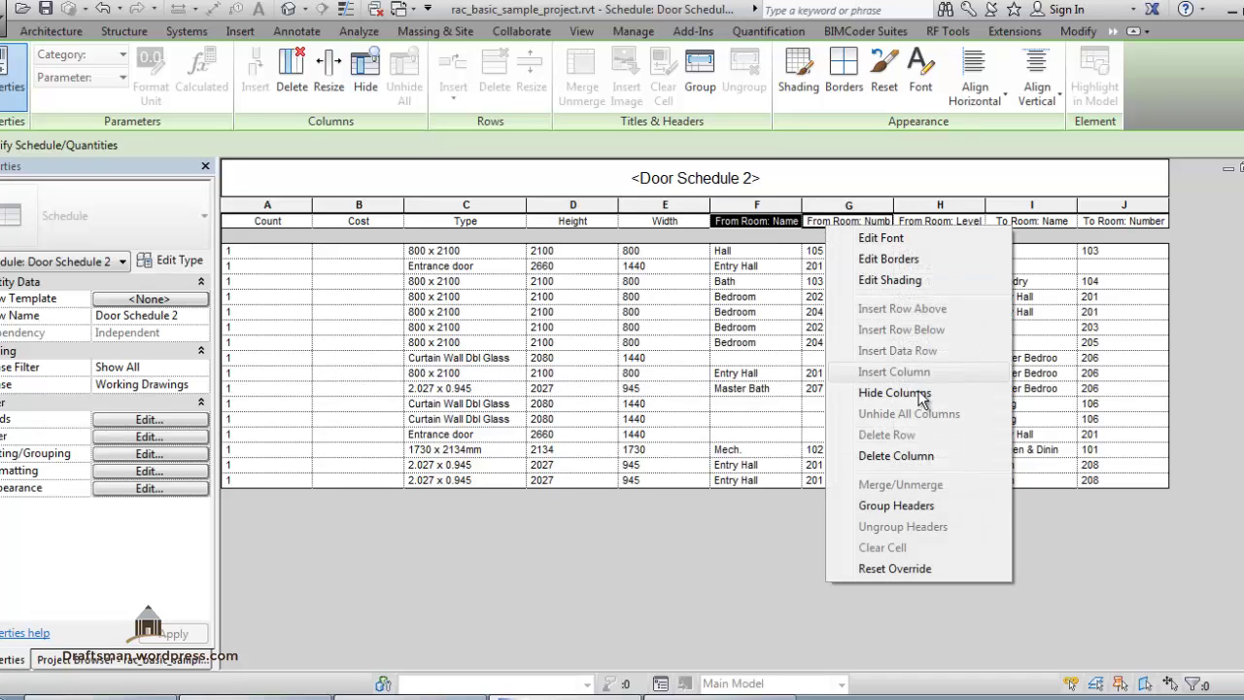
left_click(938, 506)
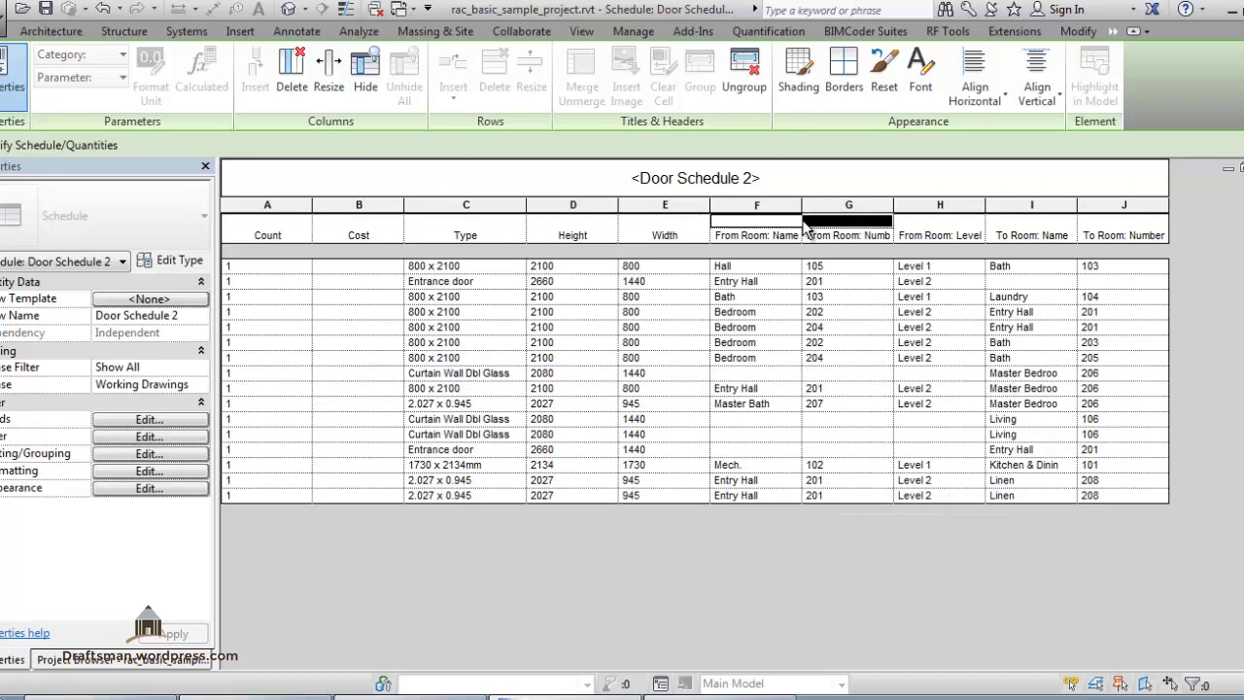
type("FROM")
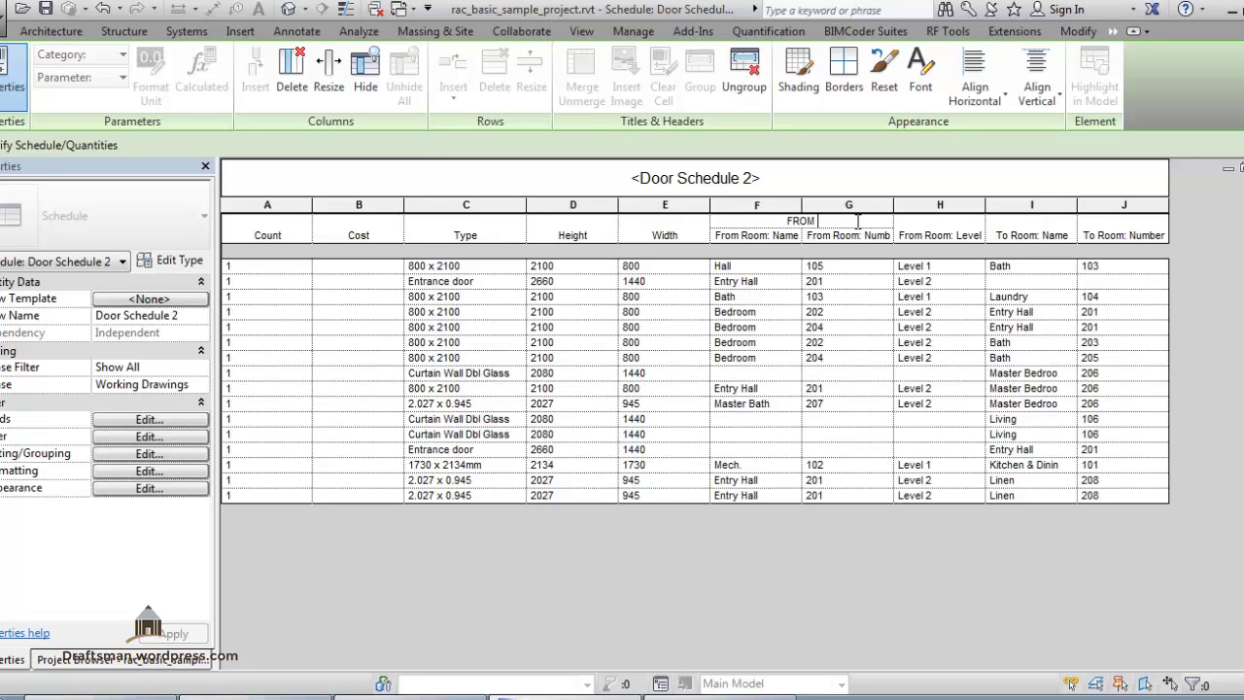
type(" ROOM")
- Rename the grouped sub-headers to Name and Number
left_click(764, 243)
left_click_drag(773, 236, 702, 235)
type("Name")
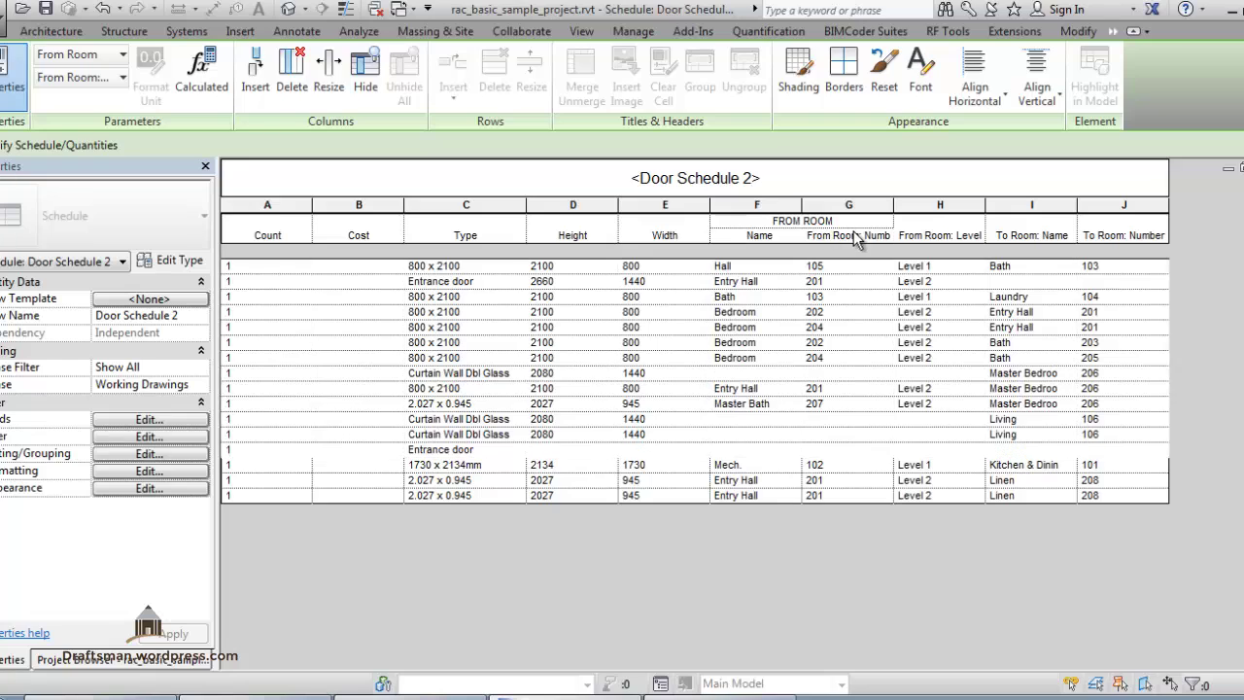
left_click(855, 235)
left_click_drag(863, 235, 805, 236)
key("BackSpace")
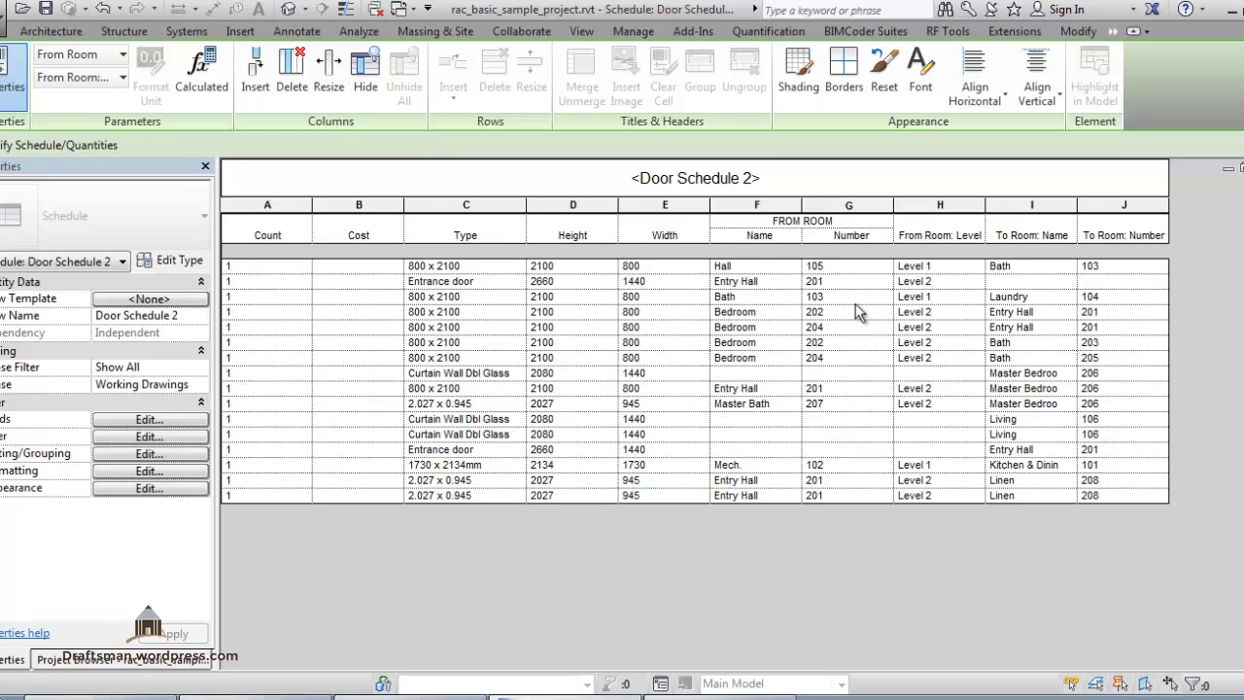
left_click(789, 357)
left_click(788, 377)
- Change the first door's From Room name from Hall to Bath
left_click(792, 360)
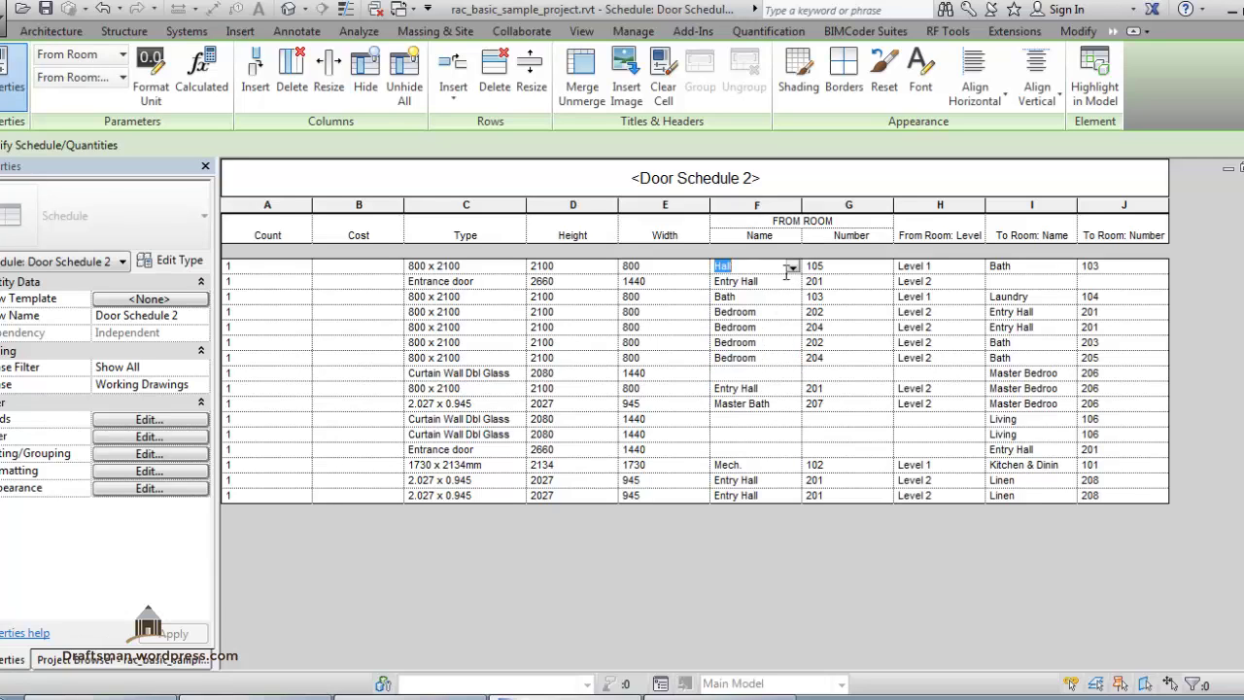
left_click(791, 269)
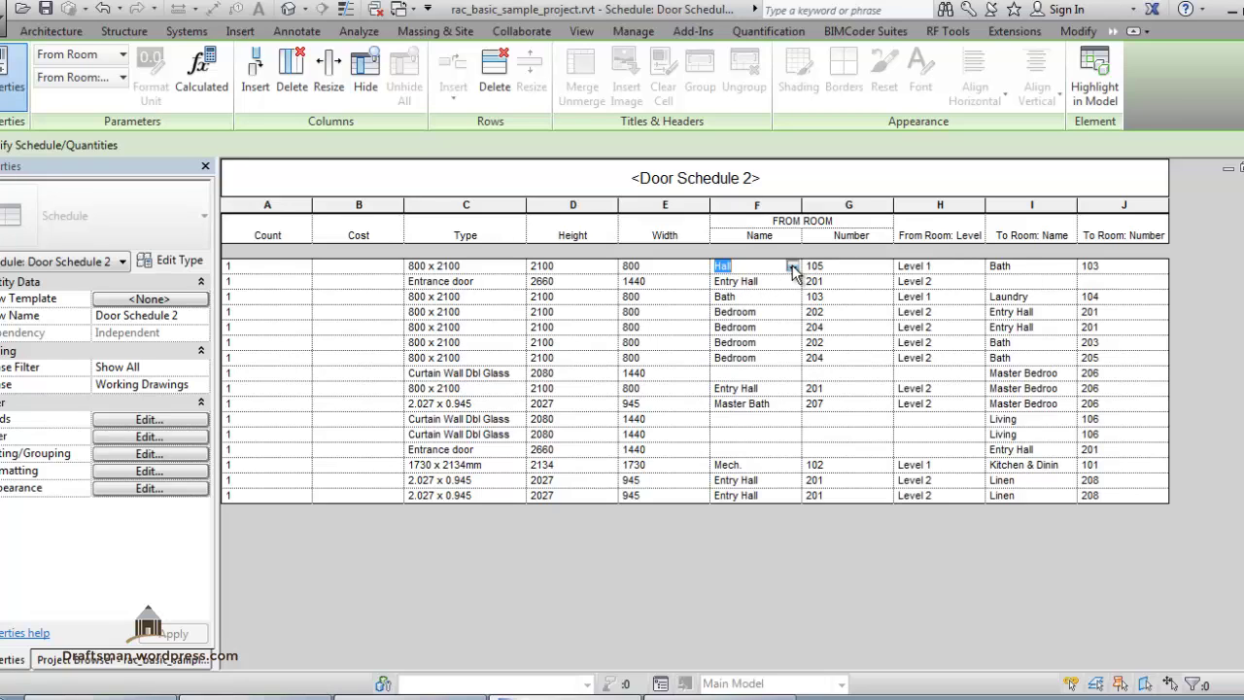
left_click(793, 267)
left_click(762, 294)
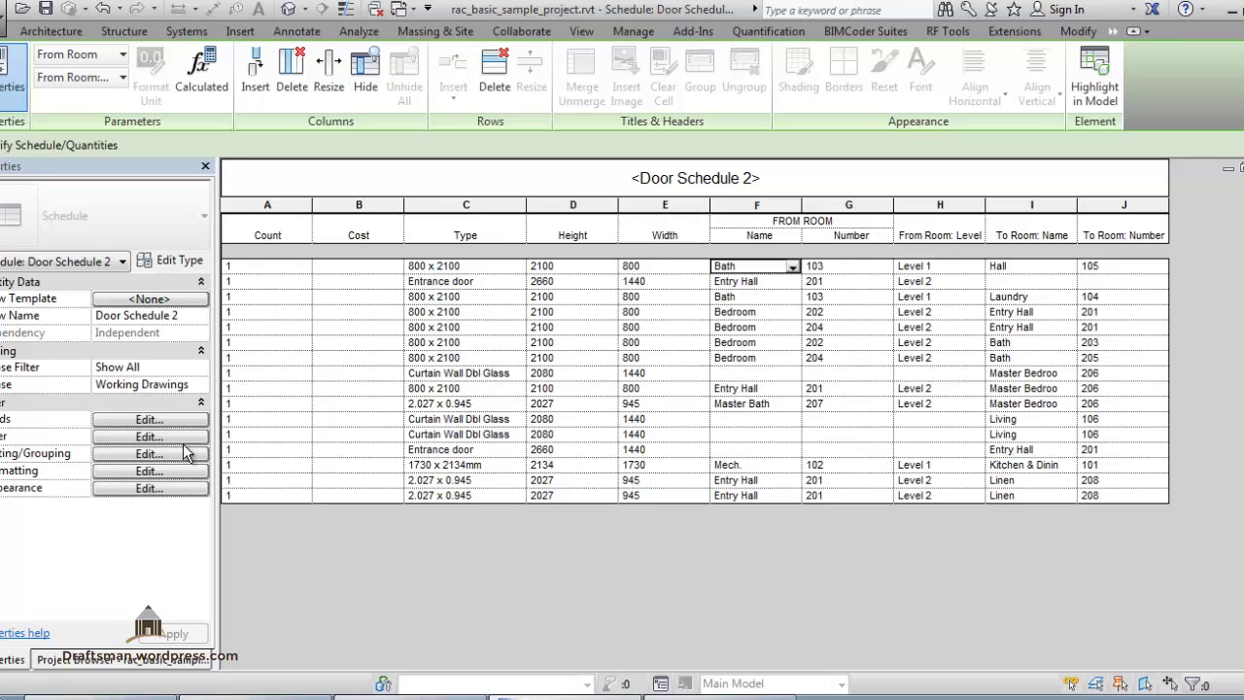
- Filter the schedule by From Room: Name equals Bedroom
left_click(148, 420)
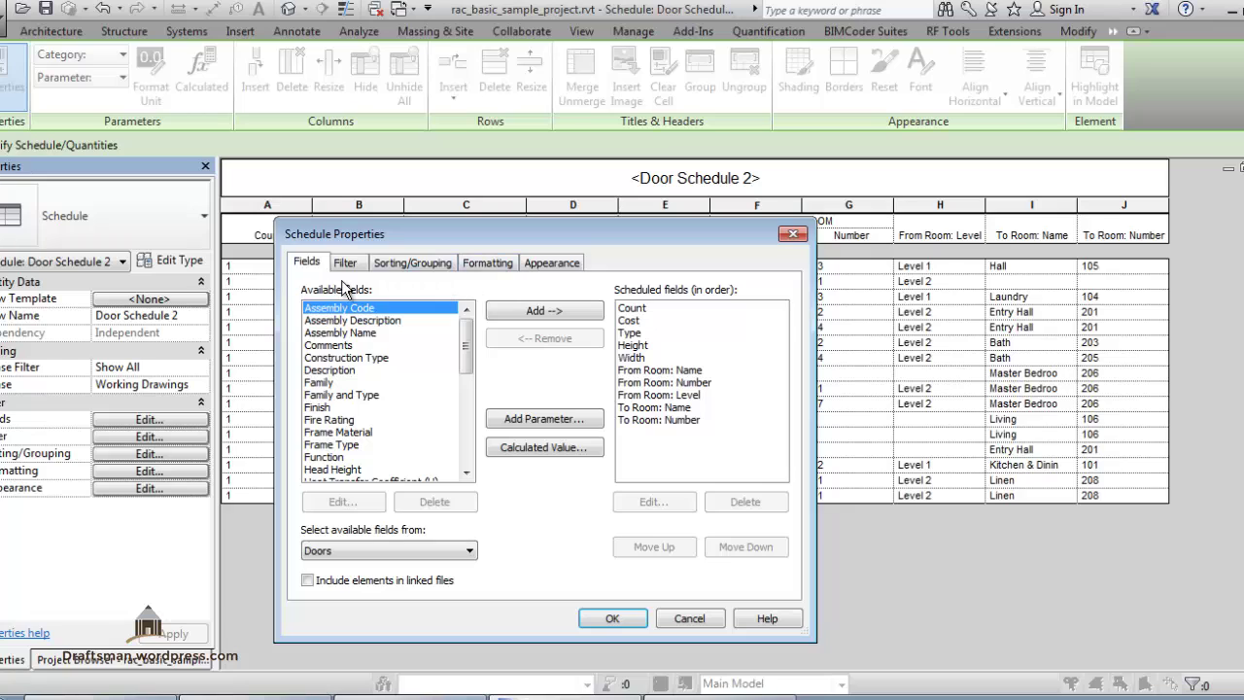
left_click(344, 263)
left_click(458, 293)
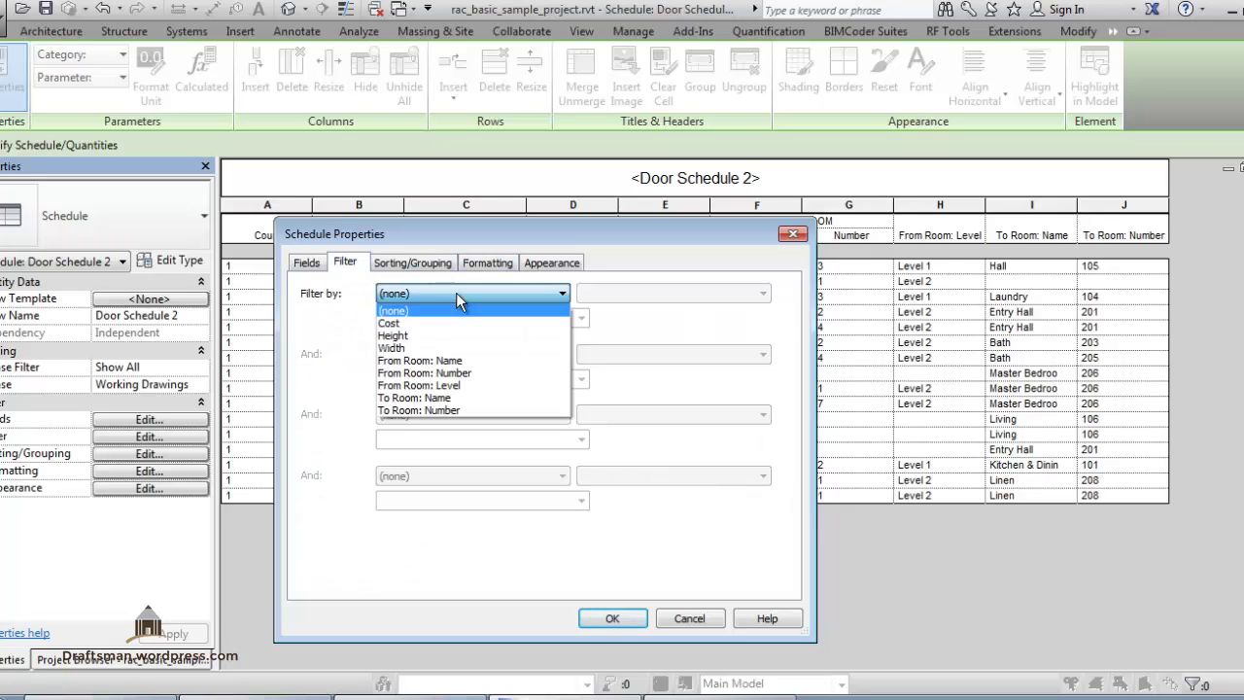
left_click(482, 361)
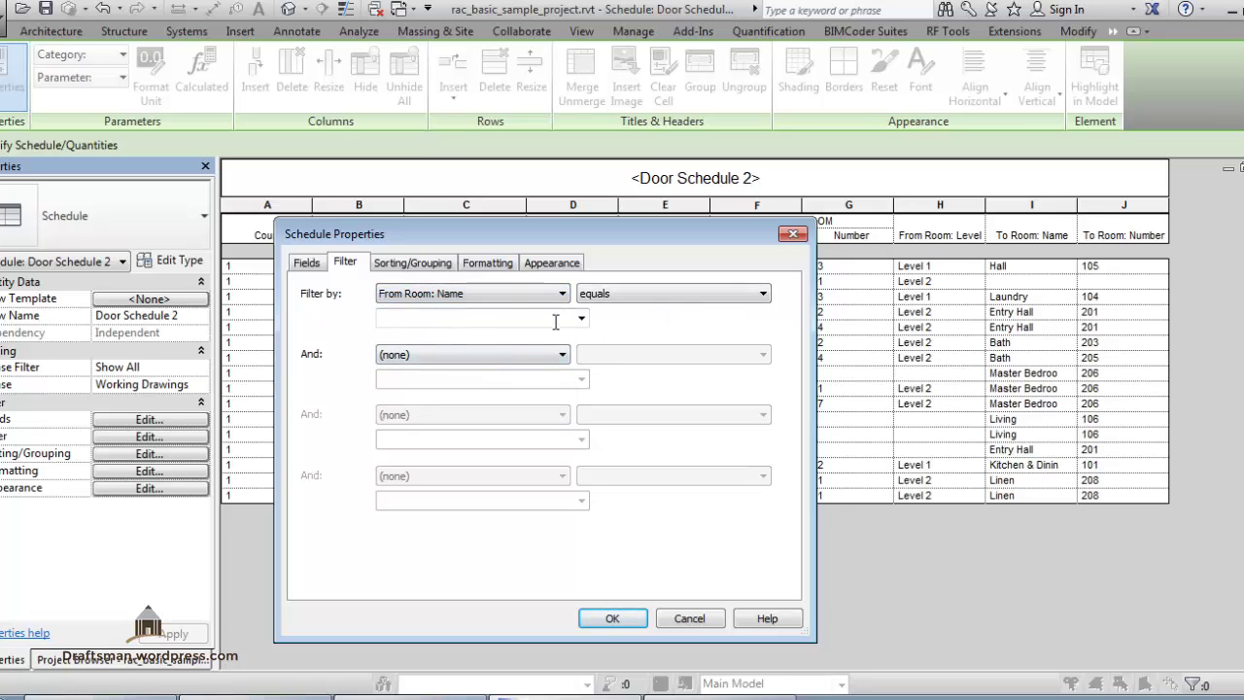
left_click(586, 323)
left_click(550, 357)
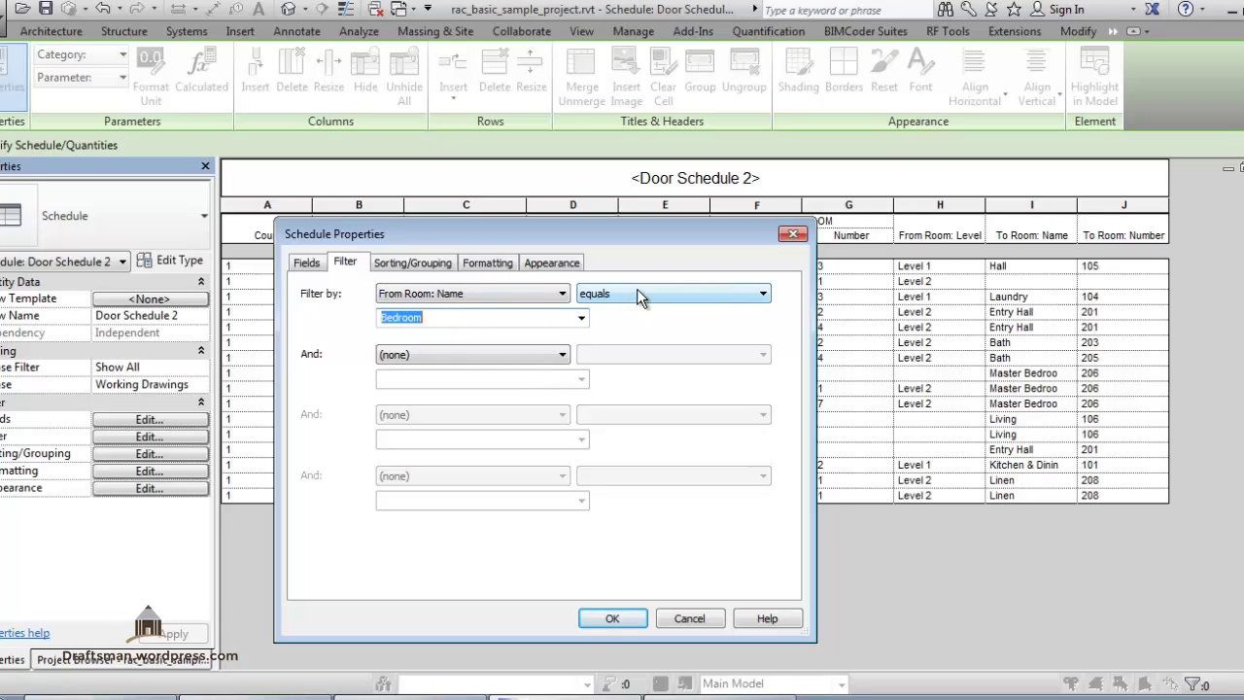
left_click(602, 619)
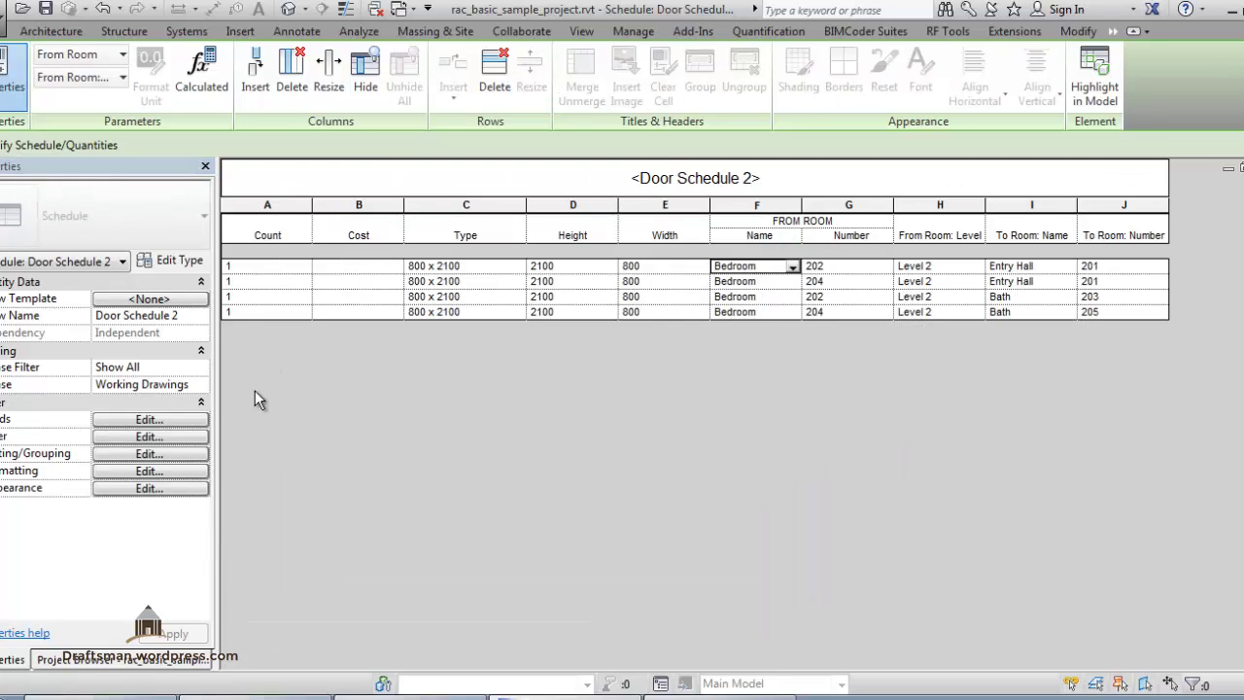
left_click(156, 438)
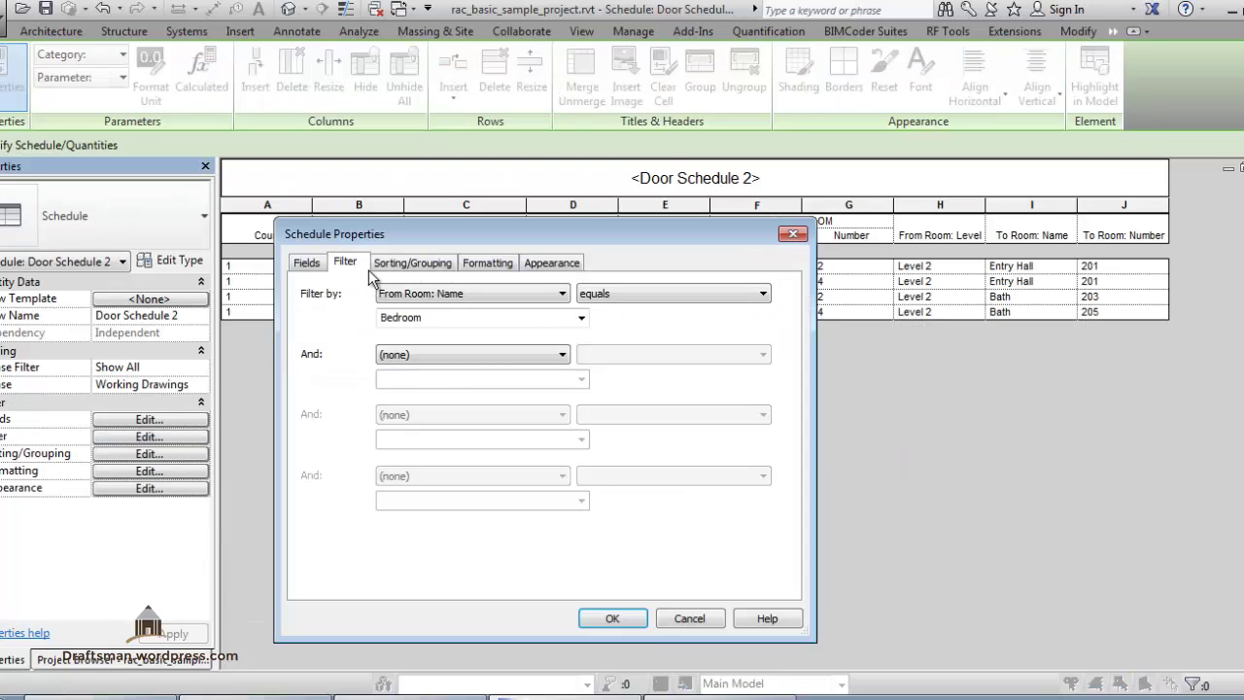
- Remove the Bedroom filter from the schedule
left_click(399, 294)
scroll(398, 293, "up", 2)
left_click(418, 311)
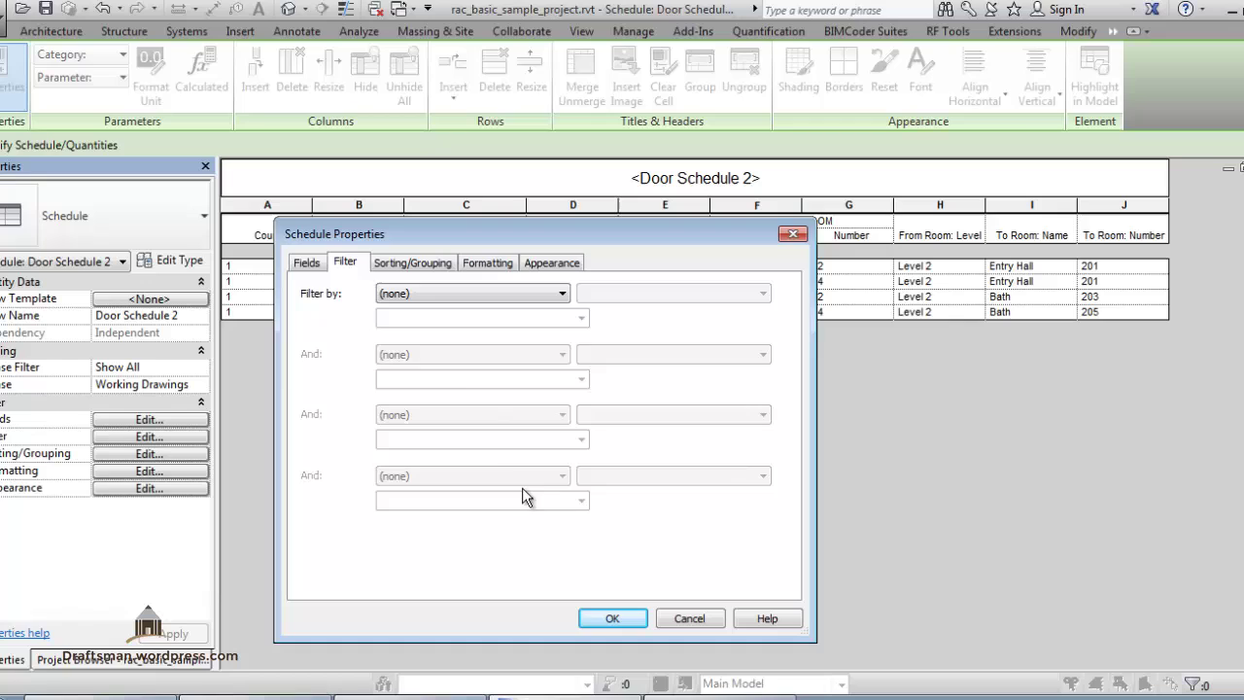
- Sort by Type with Itemize every instance turned off, and apply
left_click(413, 262)
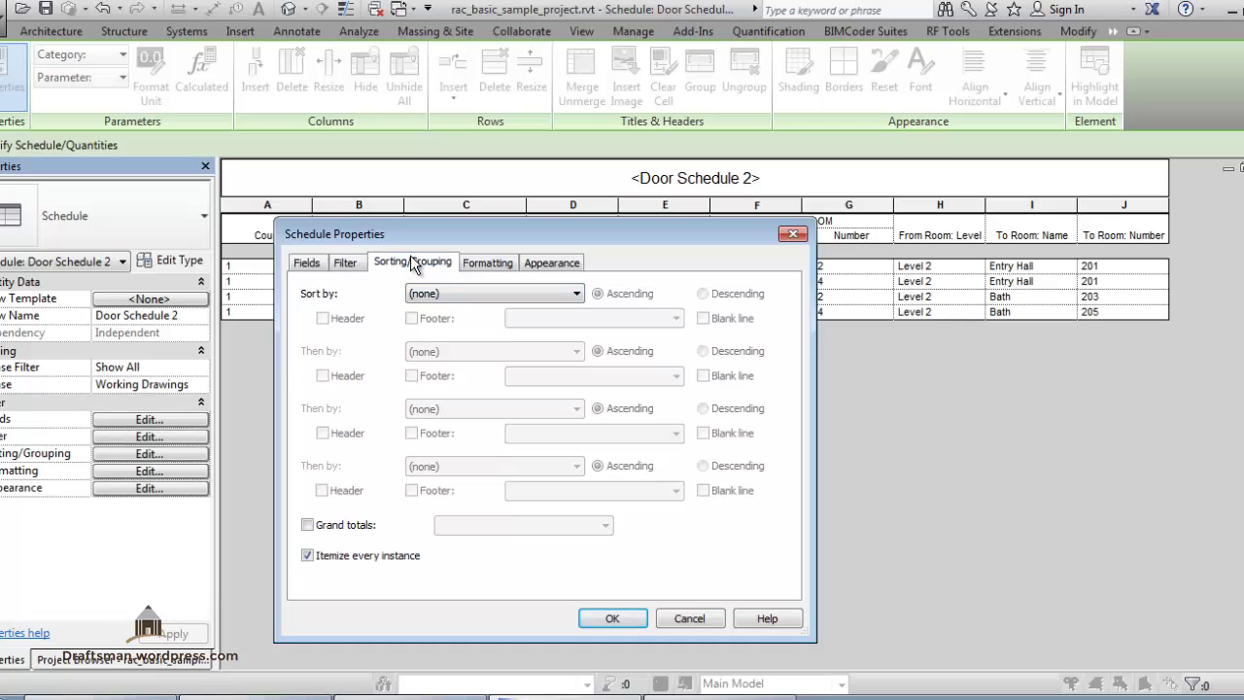
left_click(362, 556)
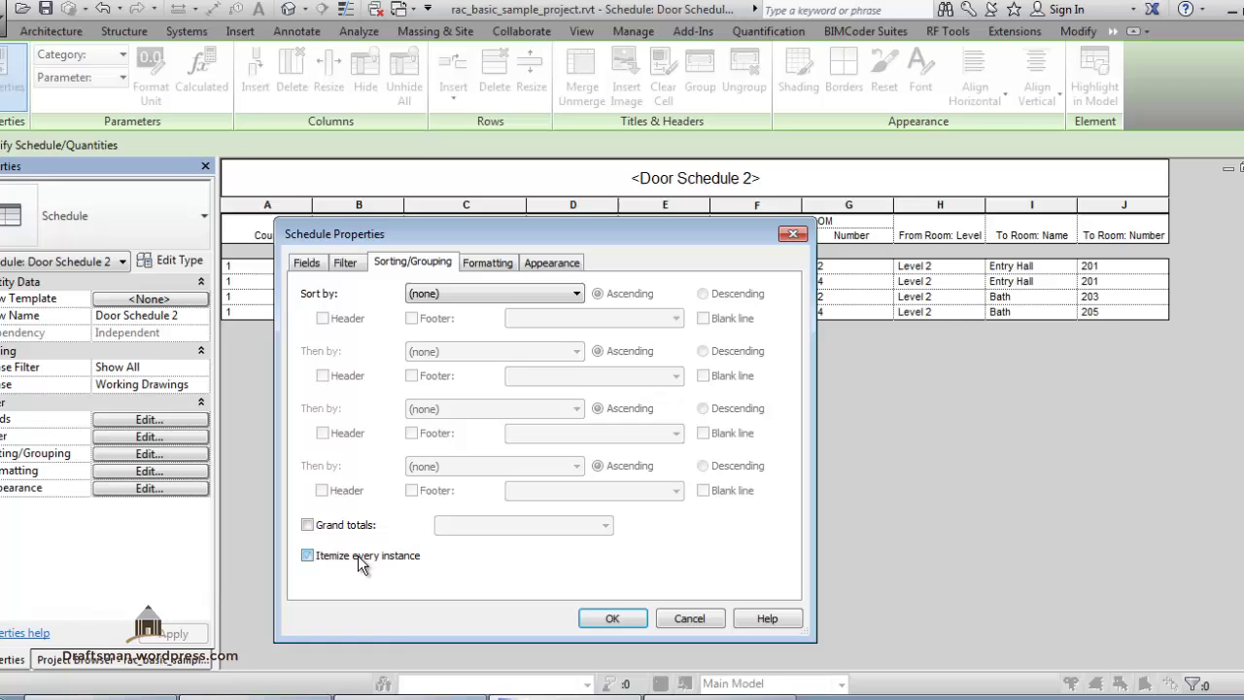
left_click(489, 287)
left_click(482, 337)
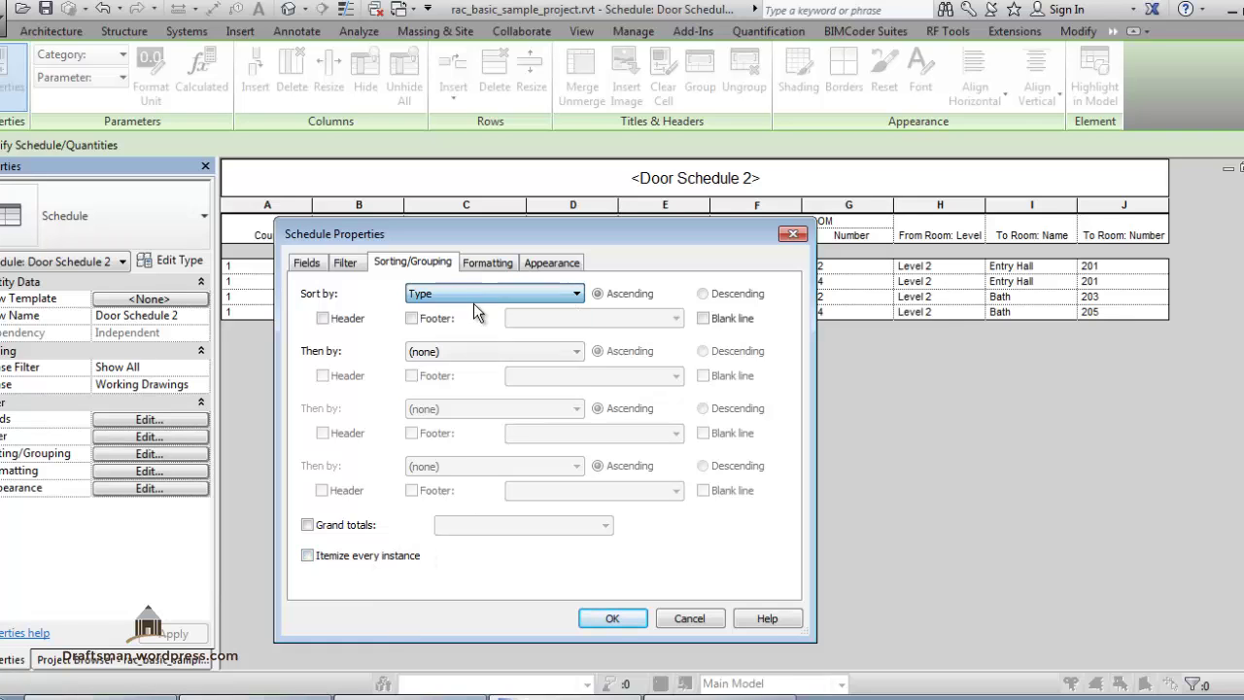
left_click_drag(496, 228, 824, 214)
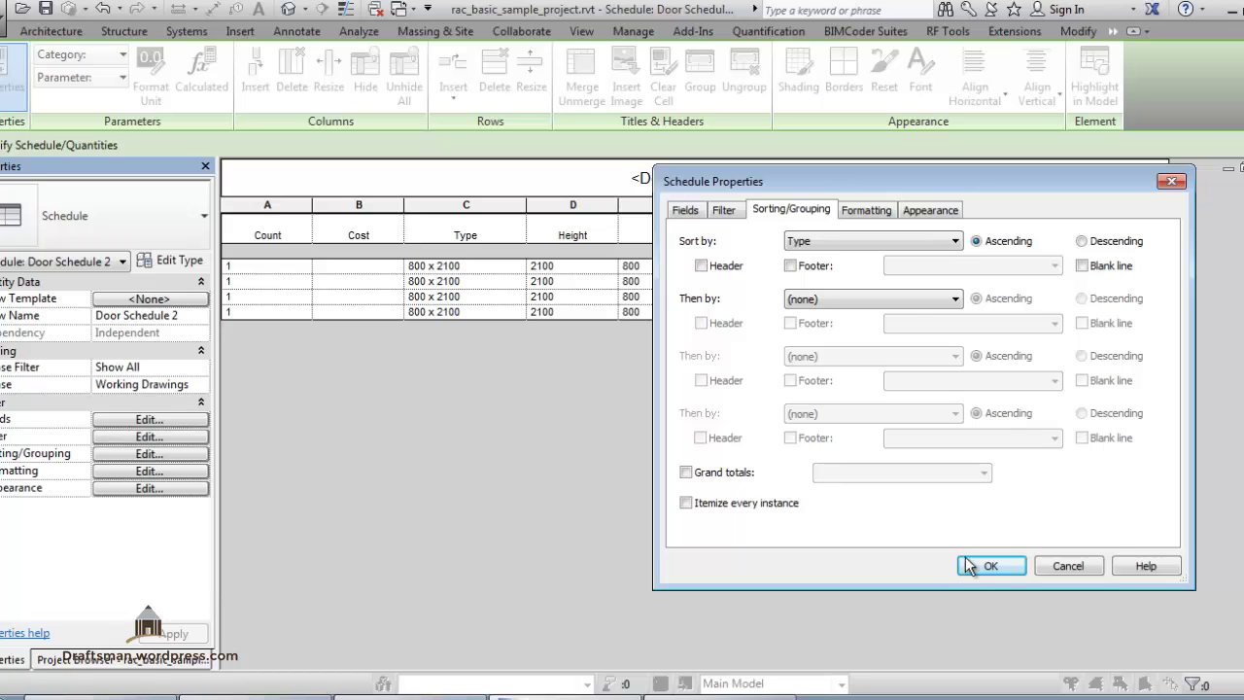
left_click(983, 564)
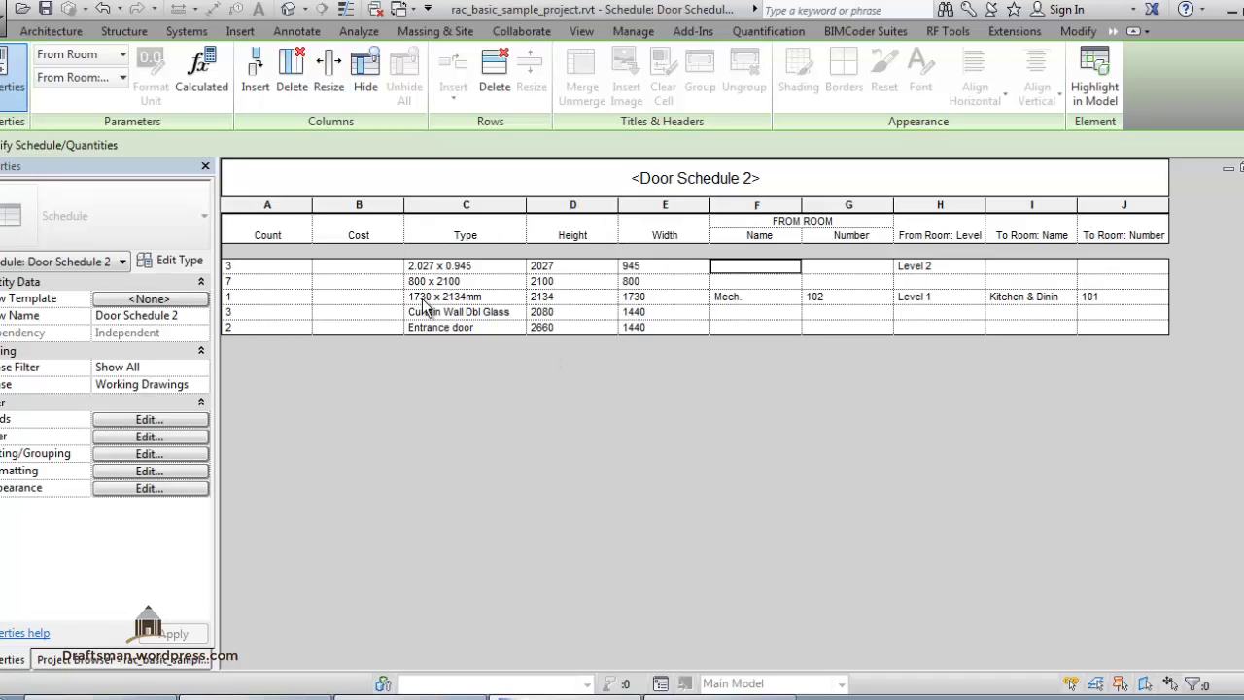
- Enable Calculate totals for the Cost field in the schedule's formatting settings
left_click(166, 419)
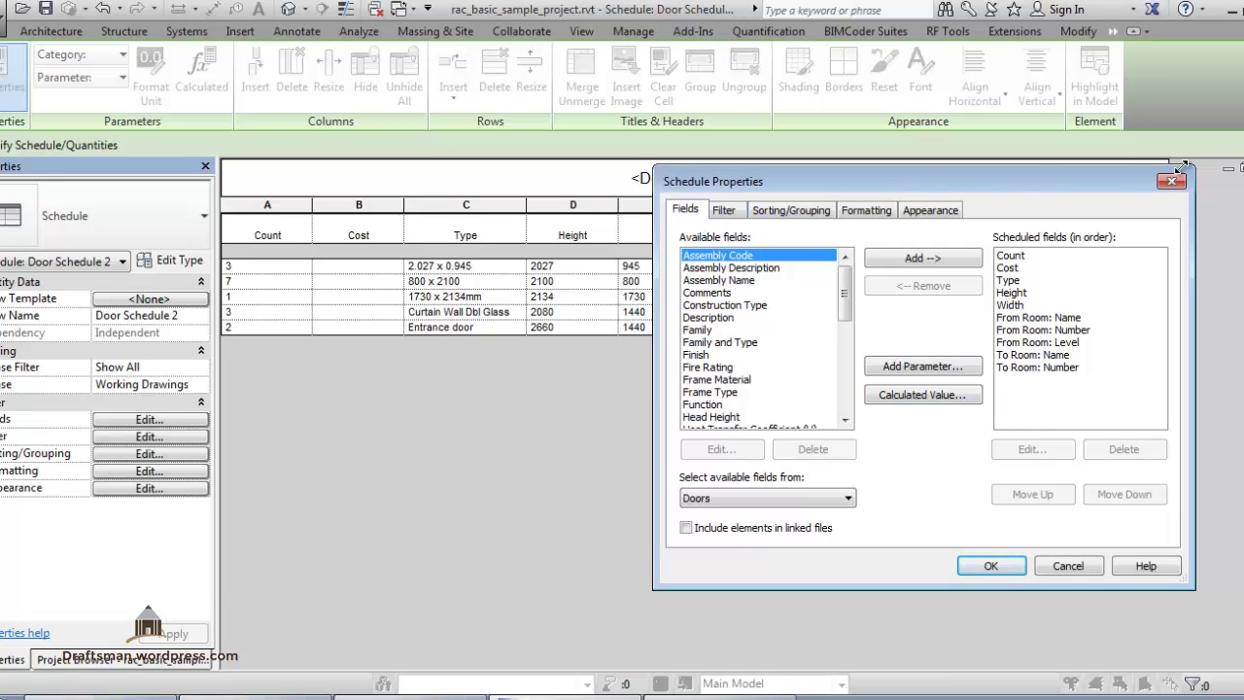
mouse_move(1123, 187)
left_mouse_down()
mouse_move(823, 221)
mouse_move(835, 175)
left_mouse_up()
left_click(583, 199)
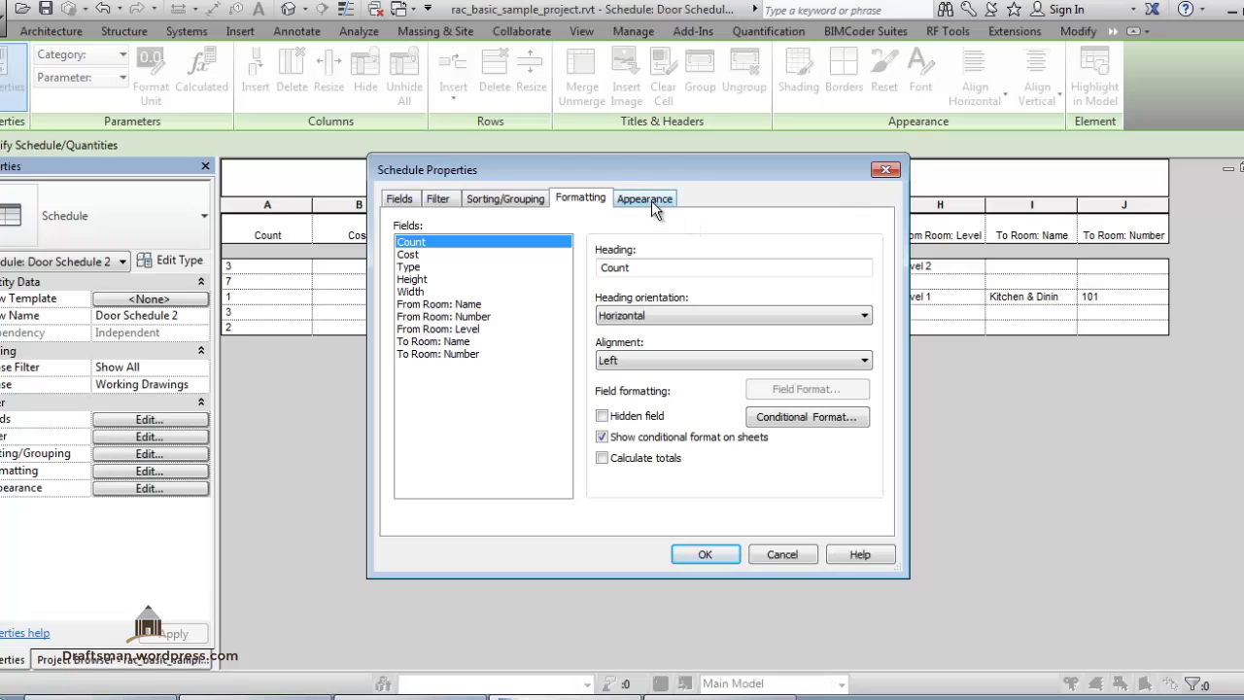
left_click(407, 255)
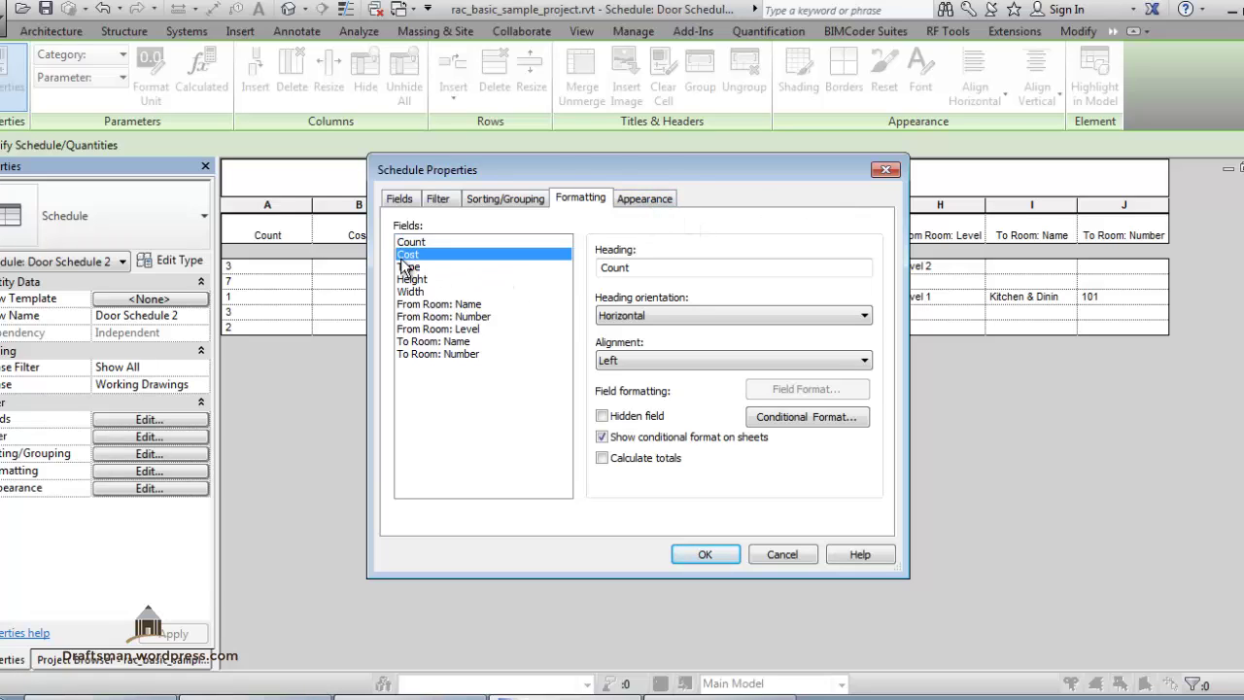
left_click(642, 462)
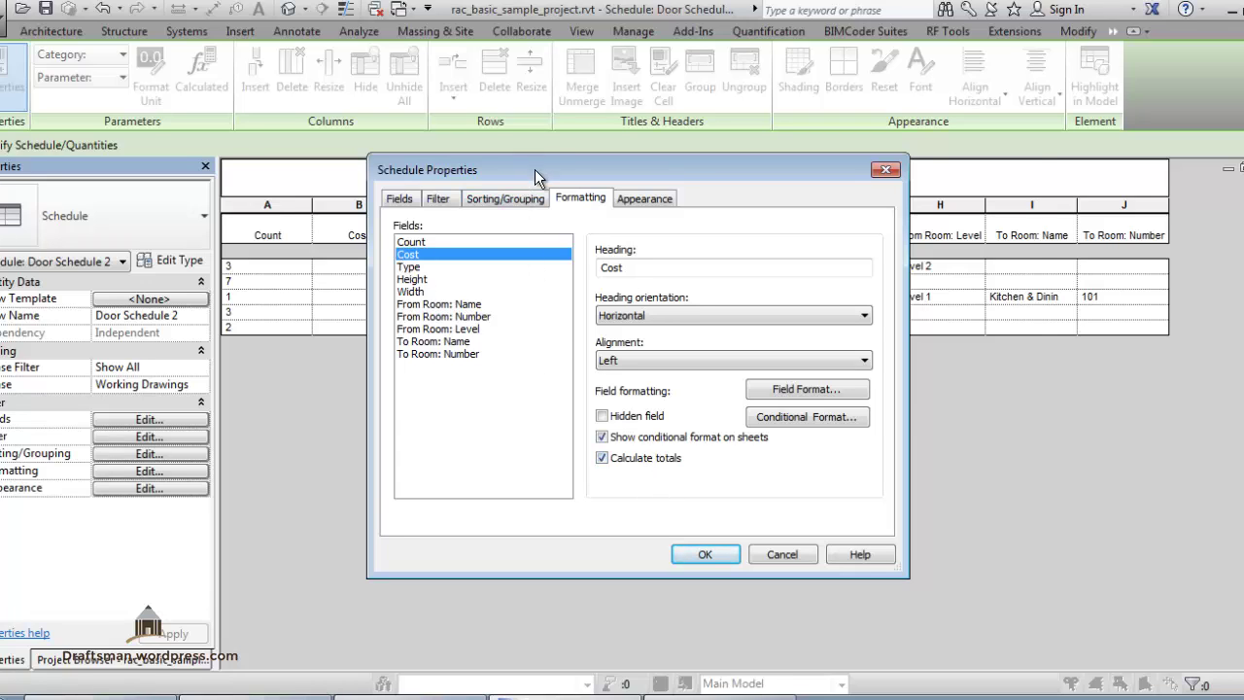
left_click_drag(535, 169, 684, 157)
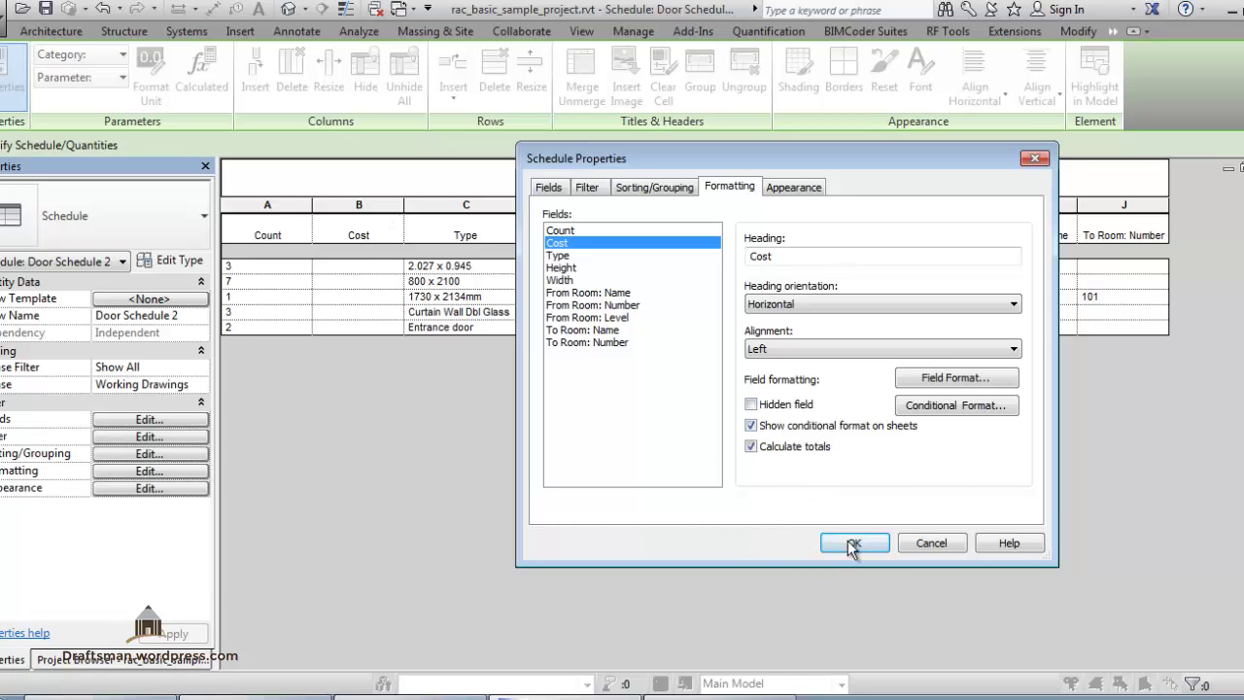
- Create a calculated field TC with the formula Cost*1.2
left_click(550, 187)
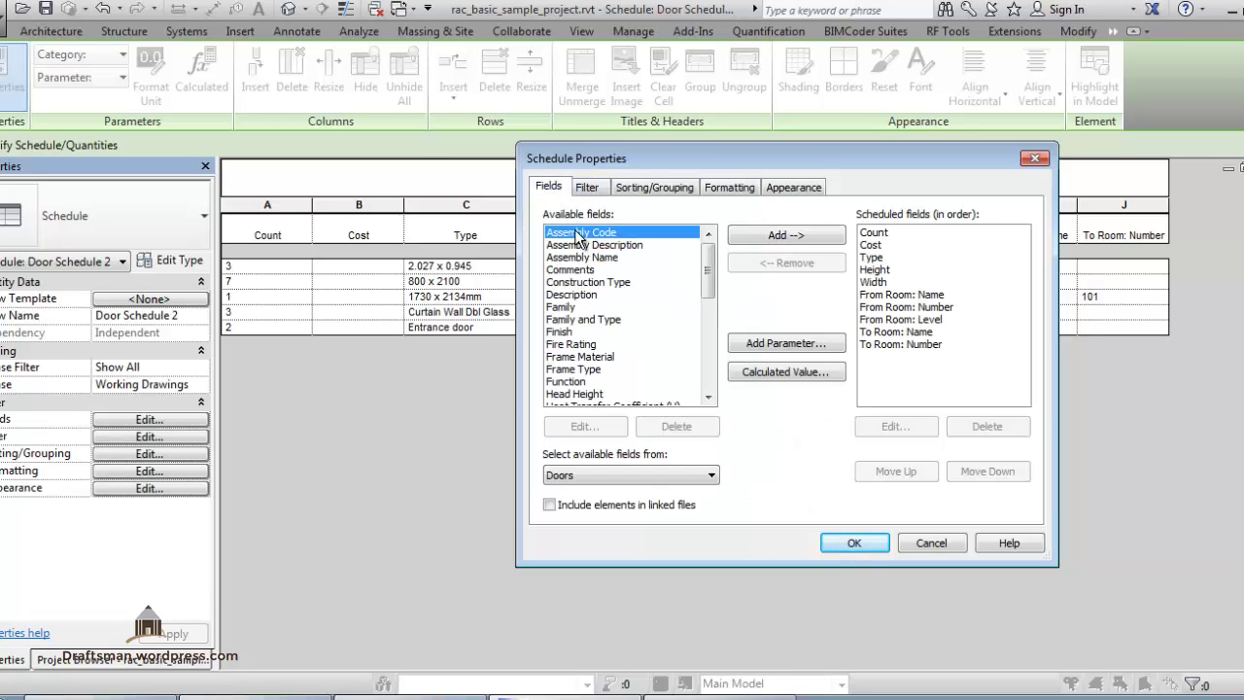
left_click(810, 372)
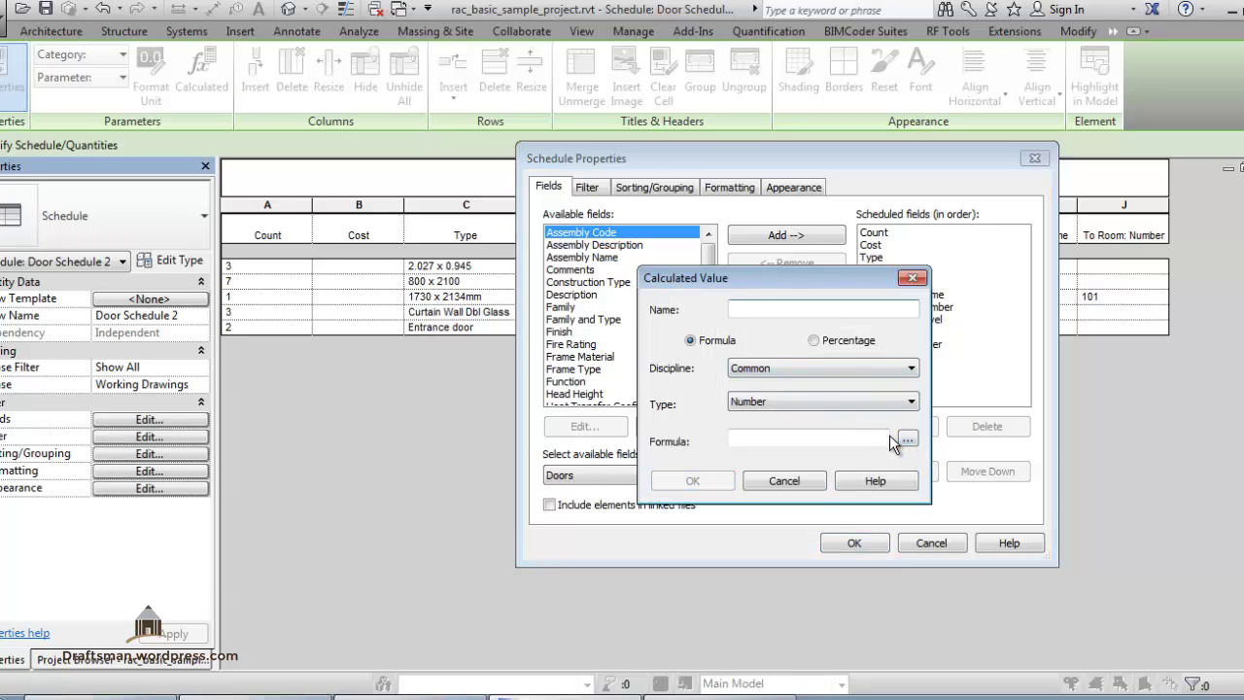
type("TC")
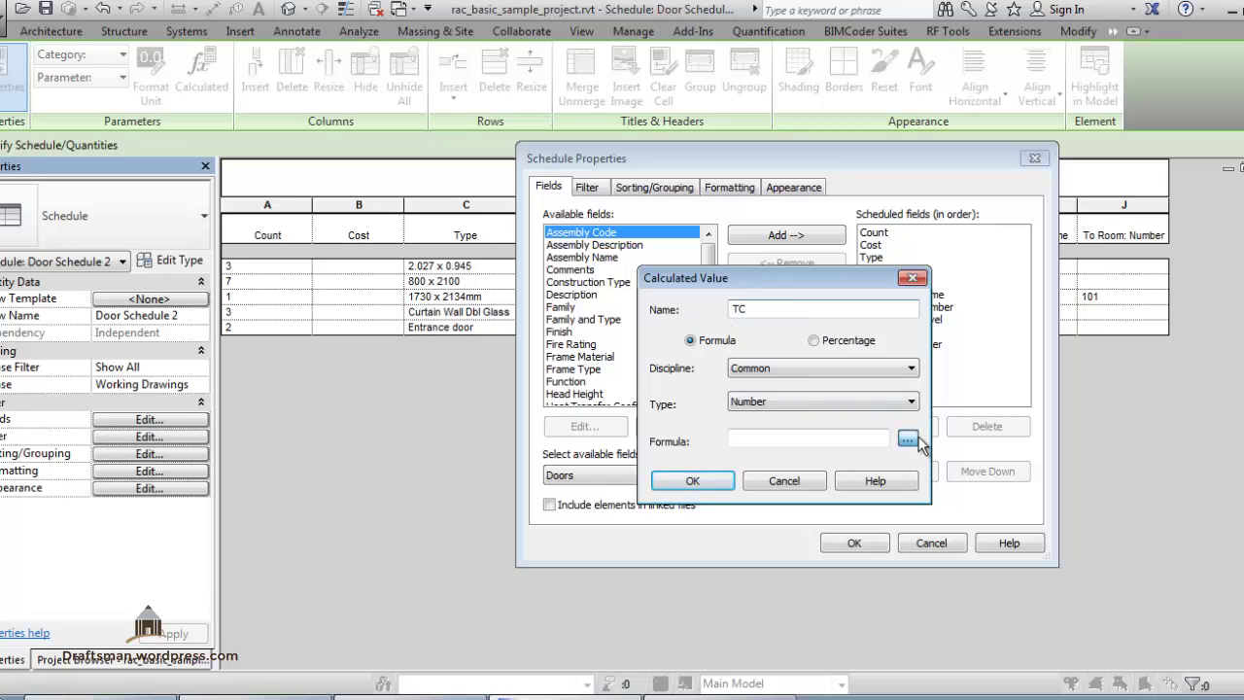
left_click(906, 439)
double_click(708, 306)
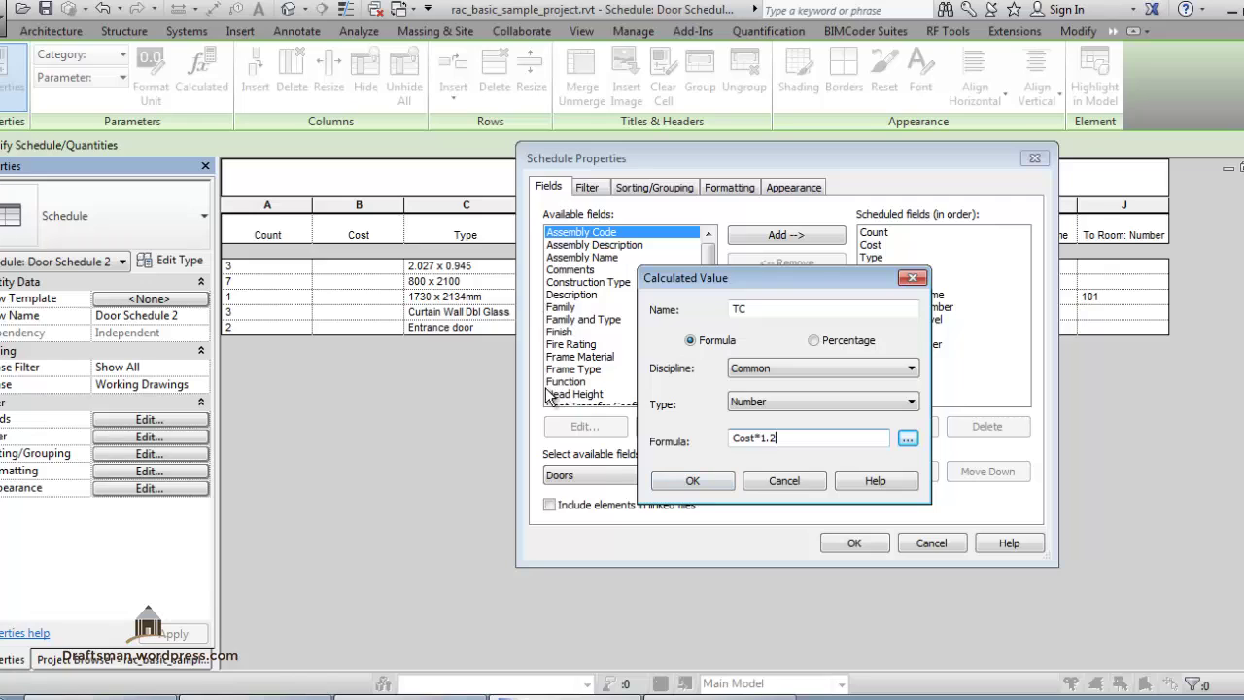
left_click(704, 487)
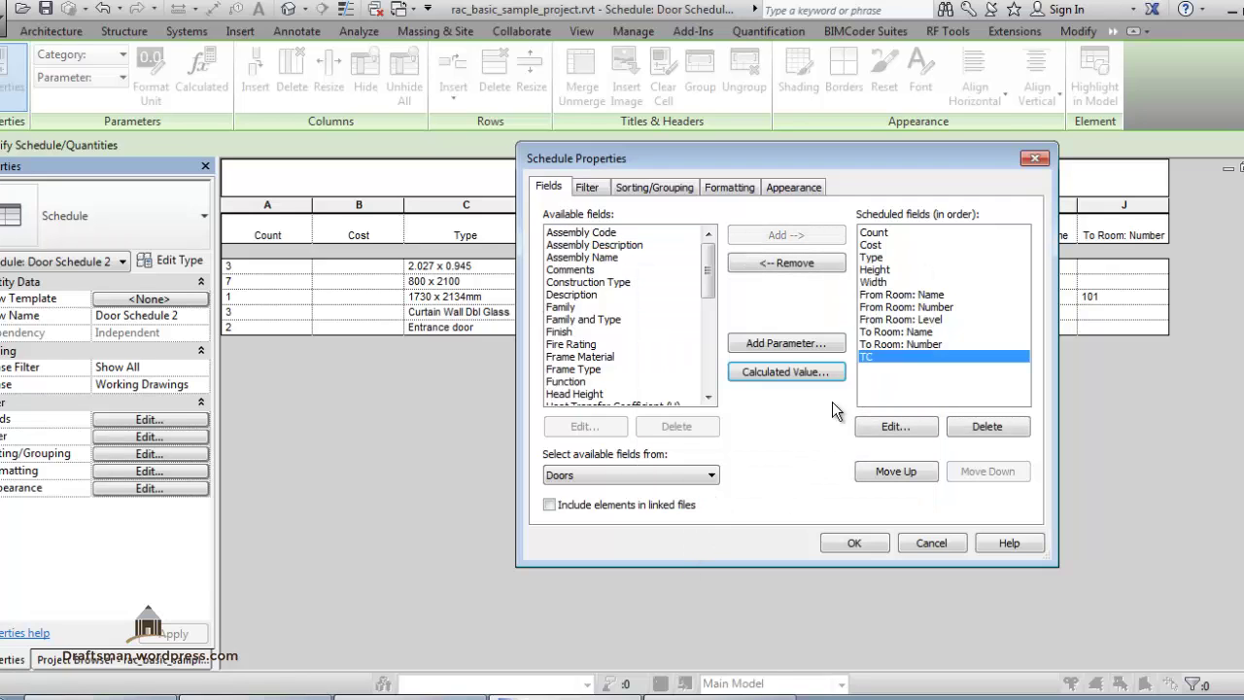
left_click(778, 186)
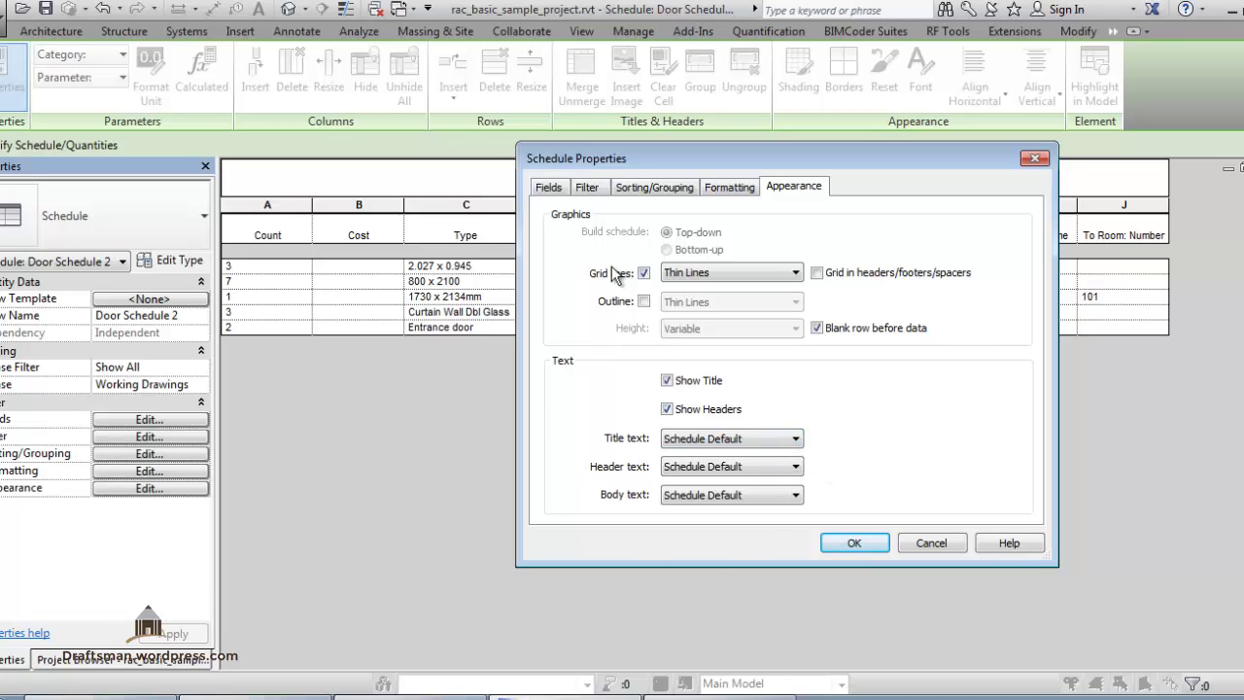
- Confirm the schedule's fields still come from Doors, leaving the field source unchanged
left_click(558, 188)
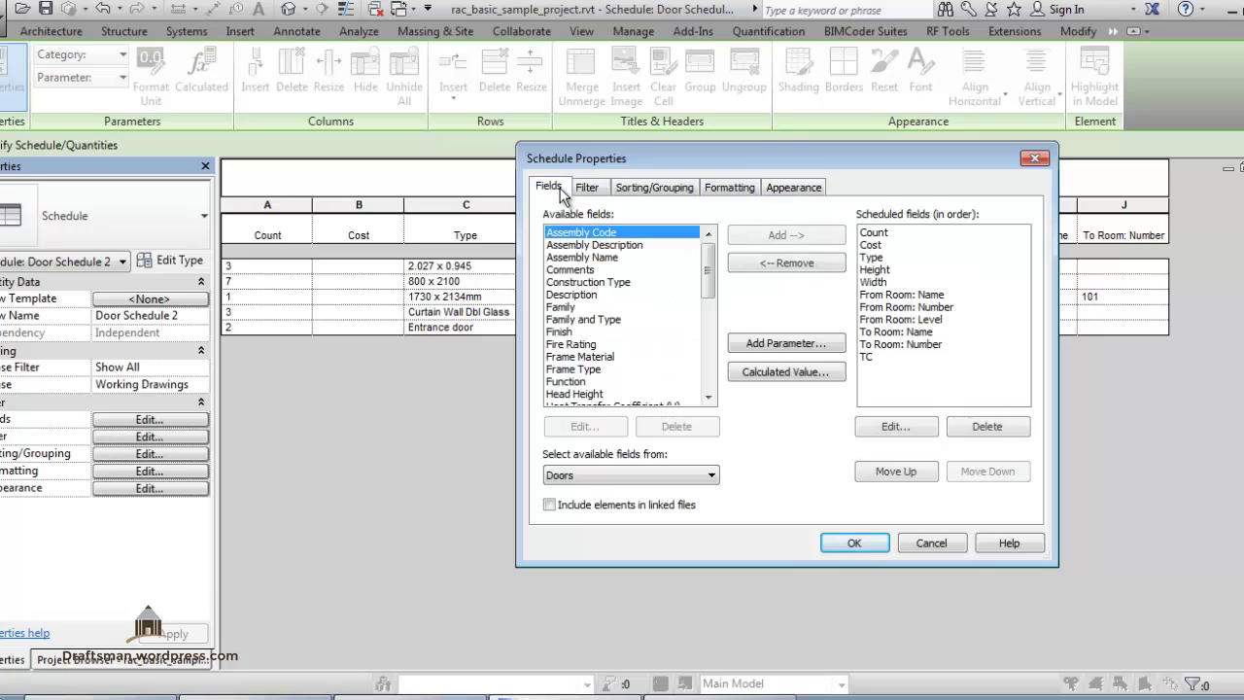
left_click(657, 474)
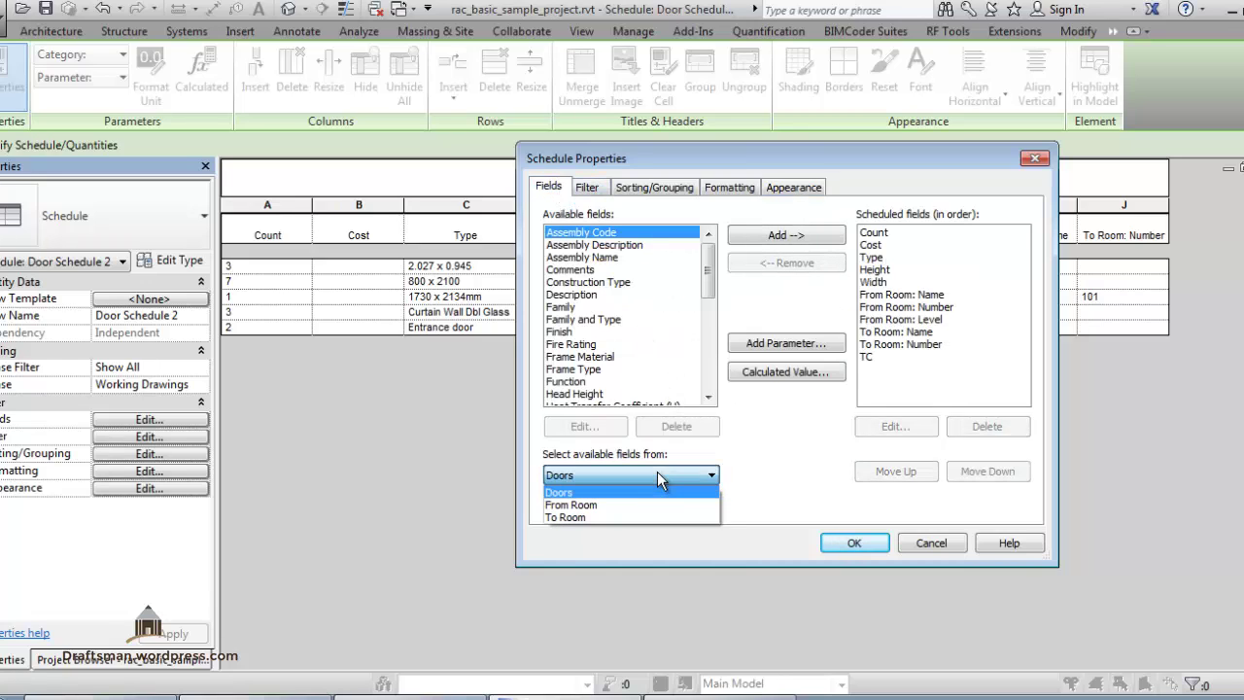
left_click(787, 502)
- Keep the default title and header fonts and thin grid lines, then apply the schedule changes
left_click(777, 189)
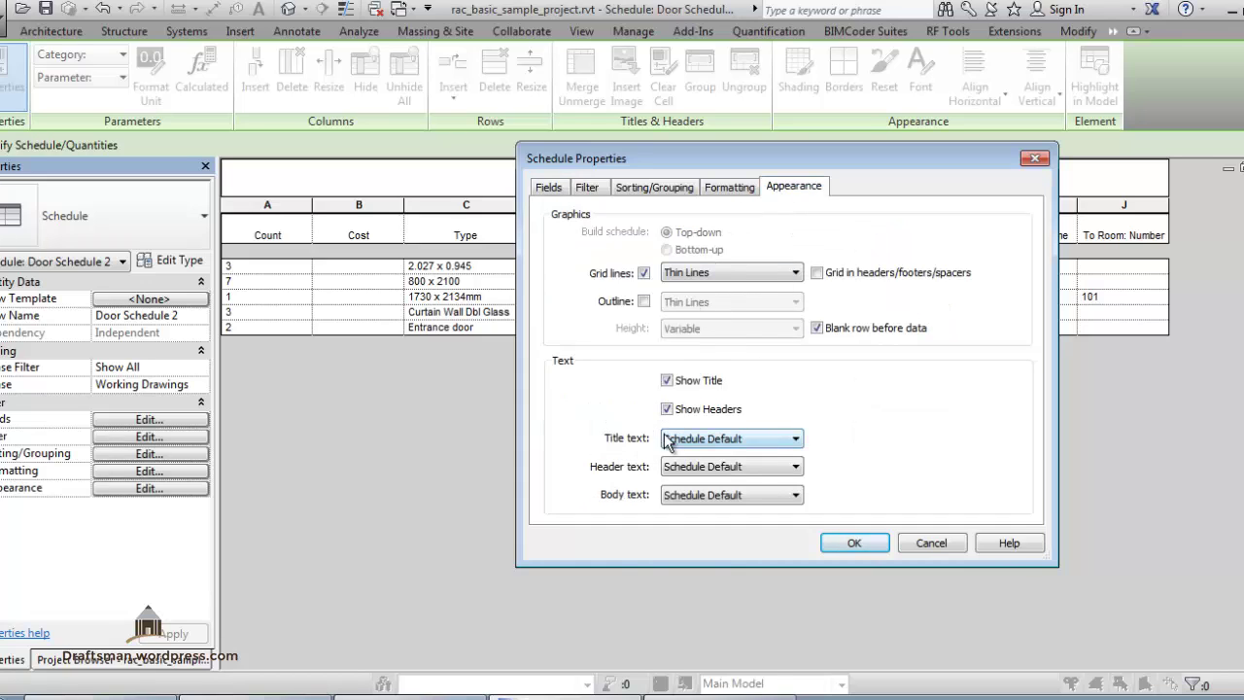
left_click(748, 438)
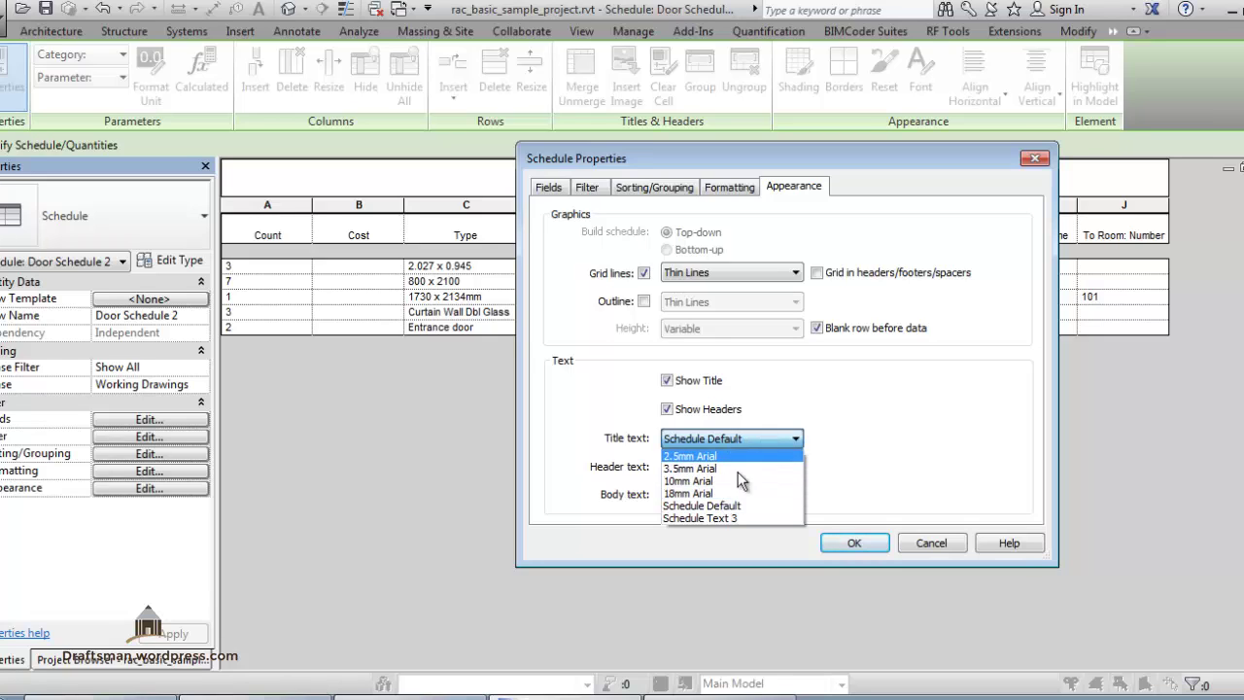
left_click(828, 413)
left_click(784, 467)
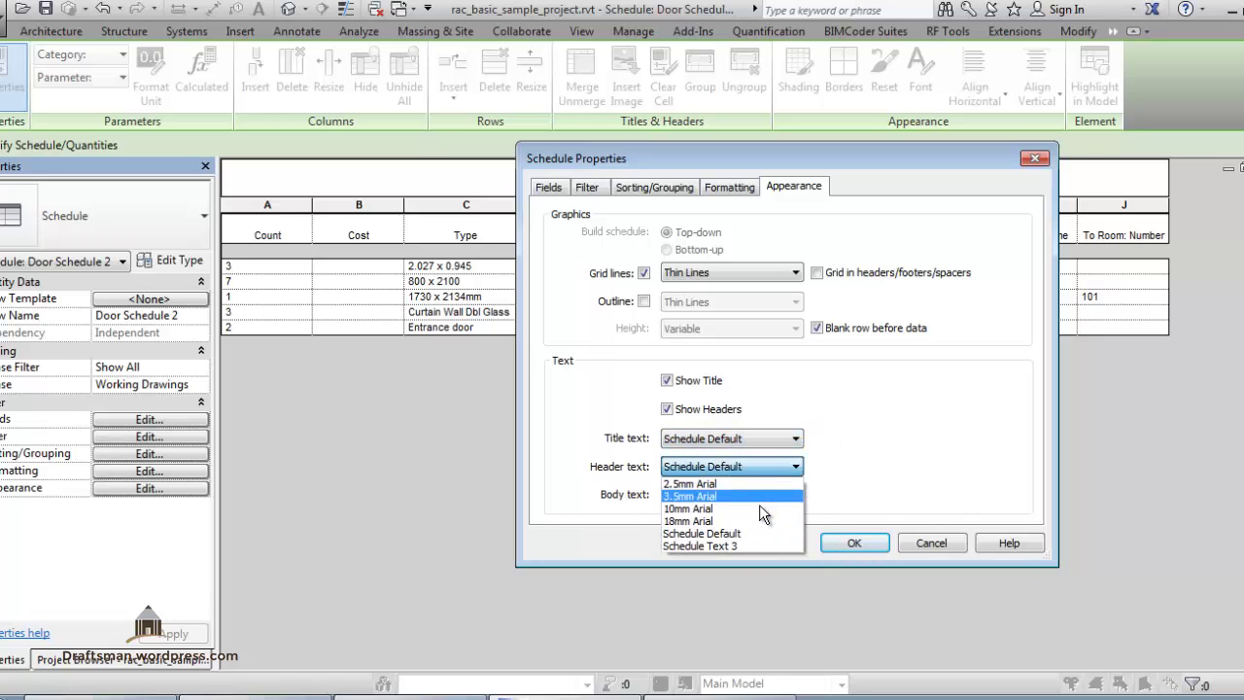
left_click(870, 504)
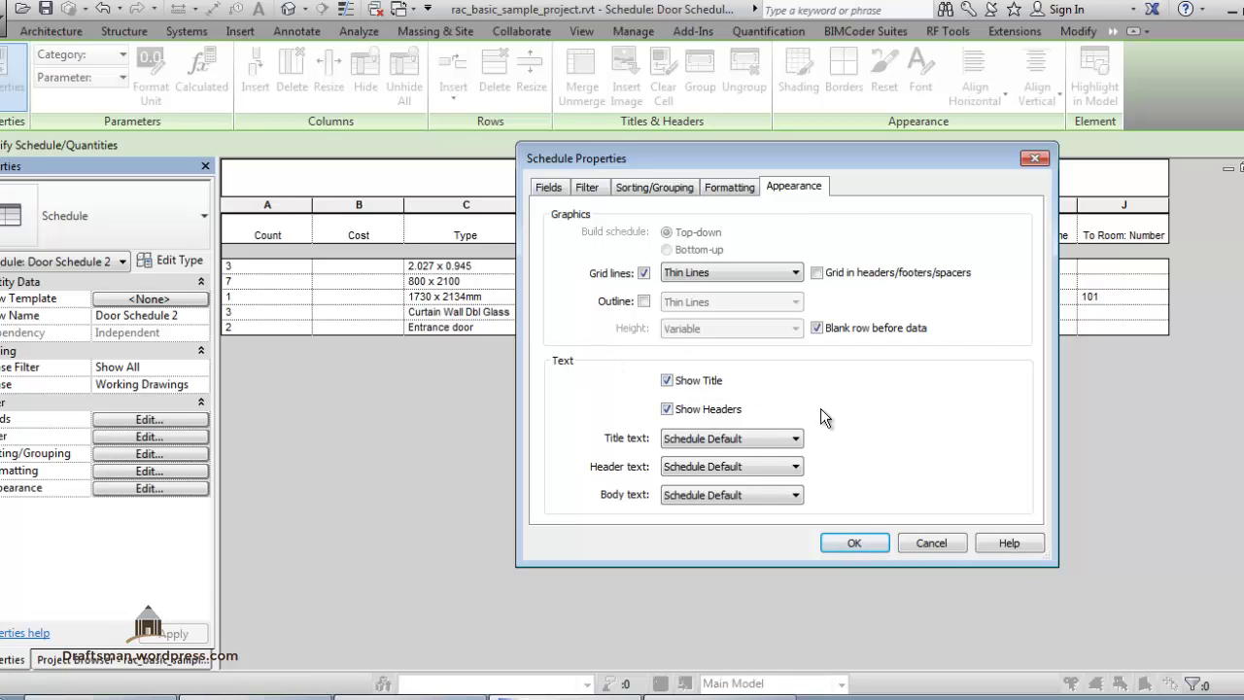
left_click(769, 281)
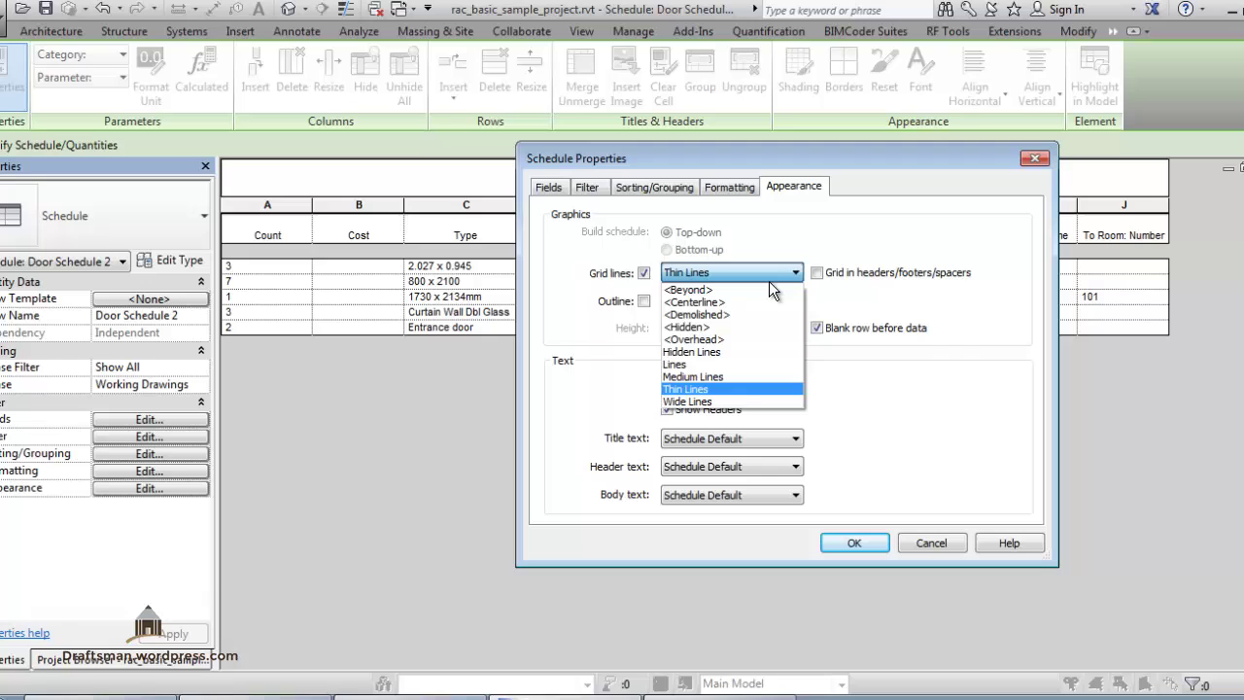
left_click(951, 428)
left_click(853, 542)
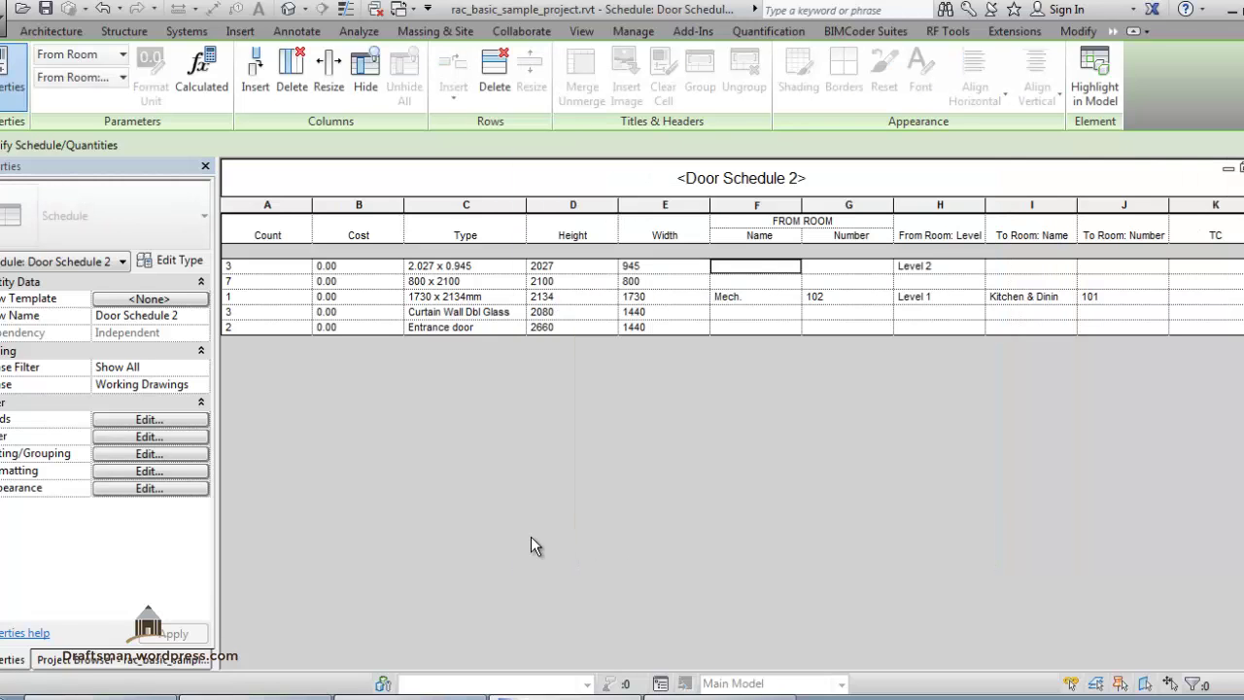